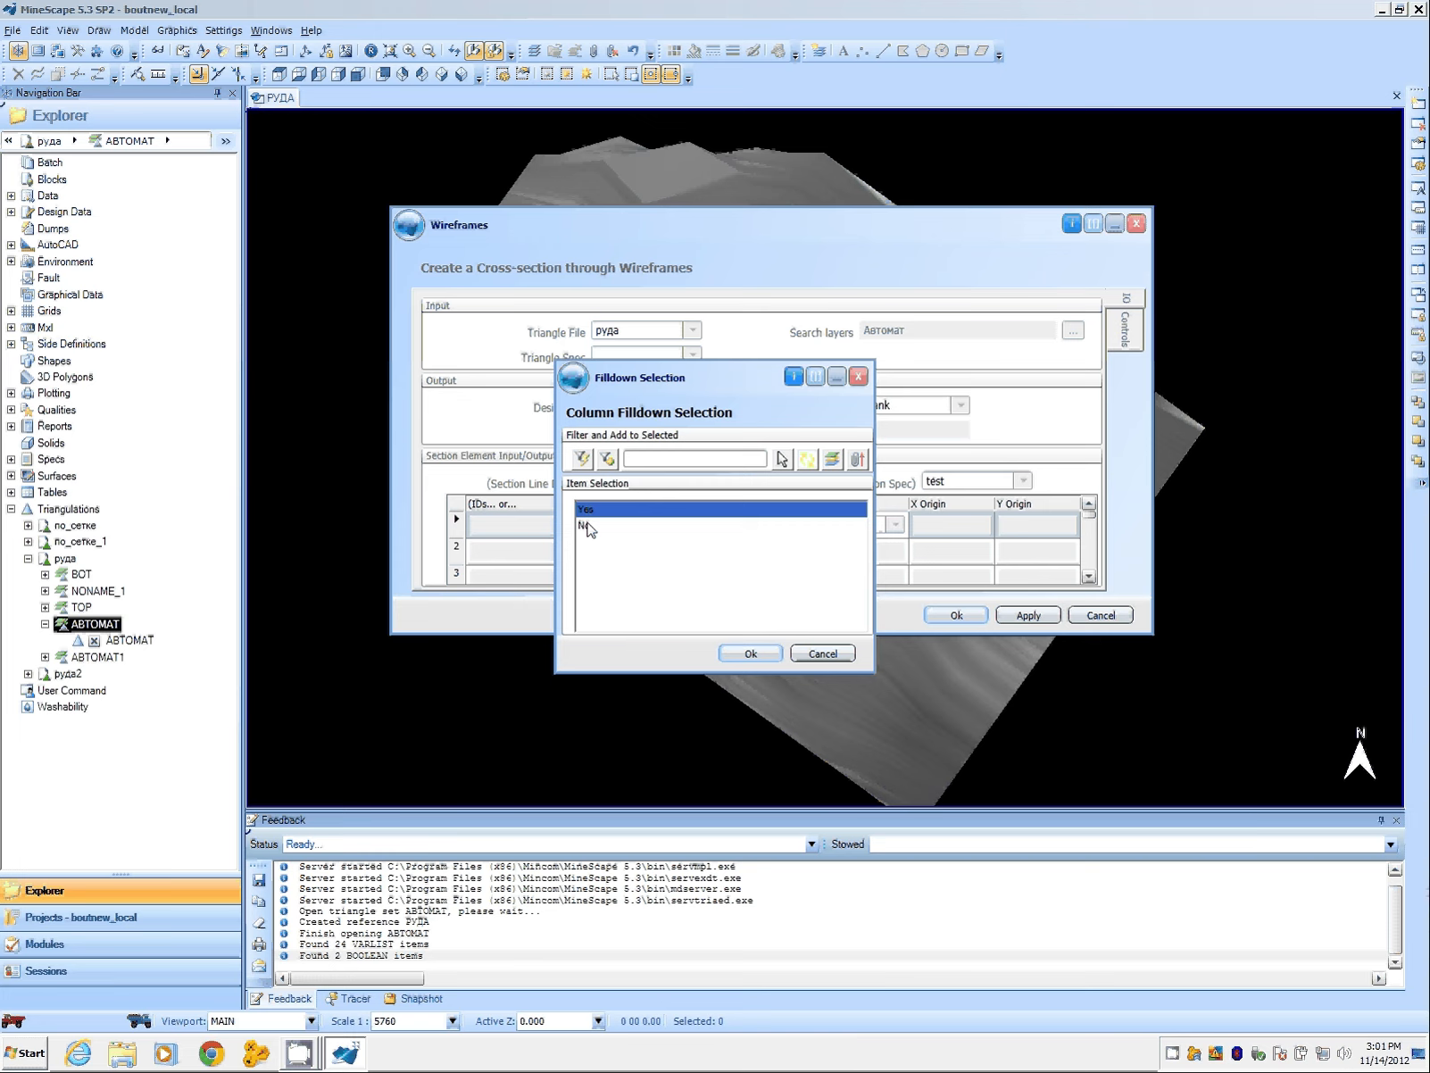
Step: Fill the Append column down with No to the end of the section table
click(588, 527)
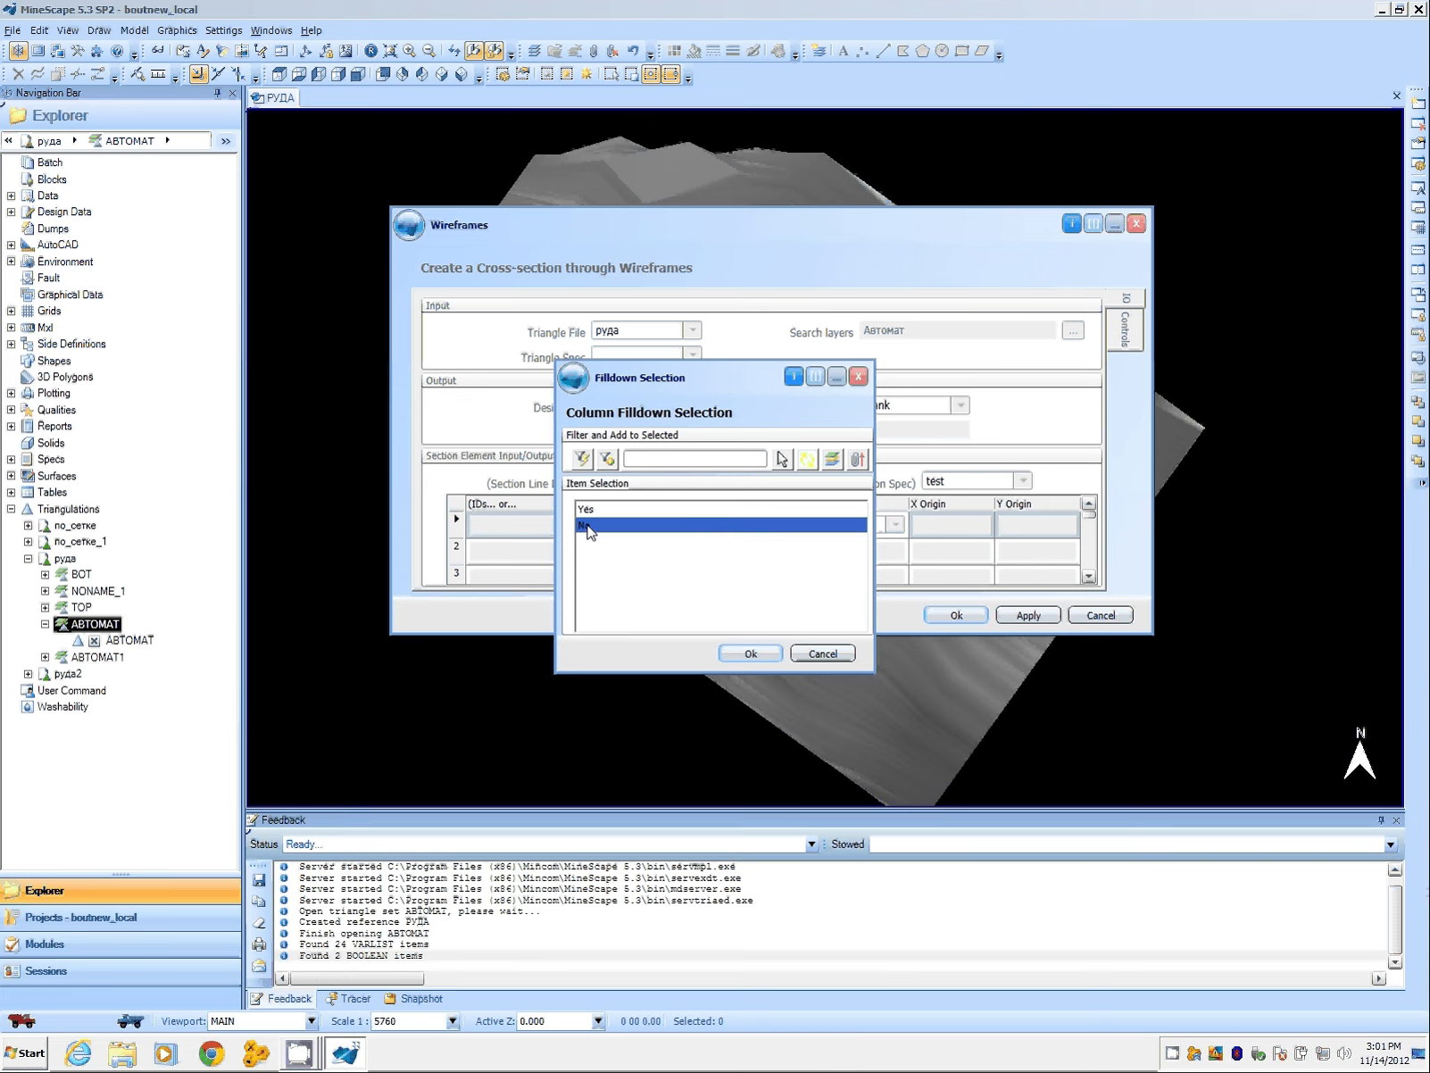
click(751, 655)
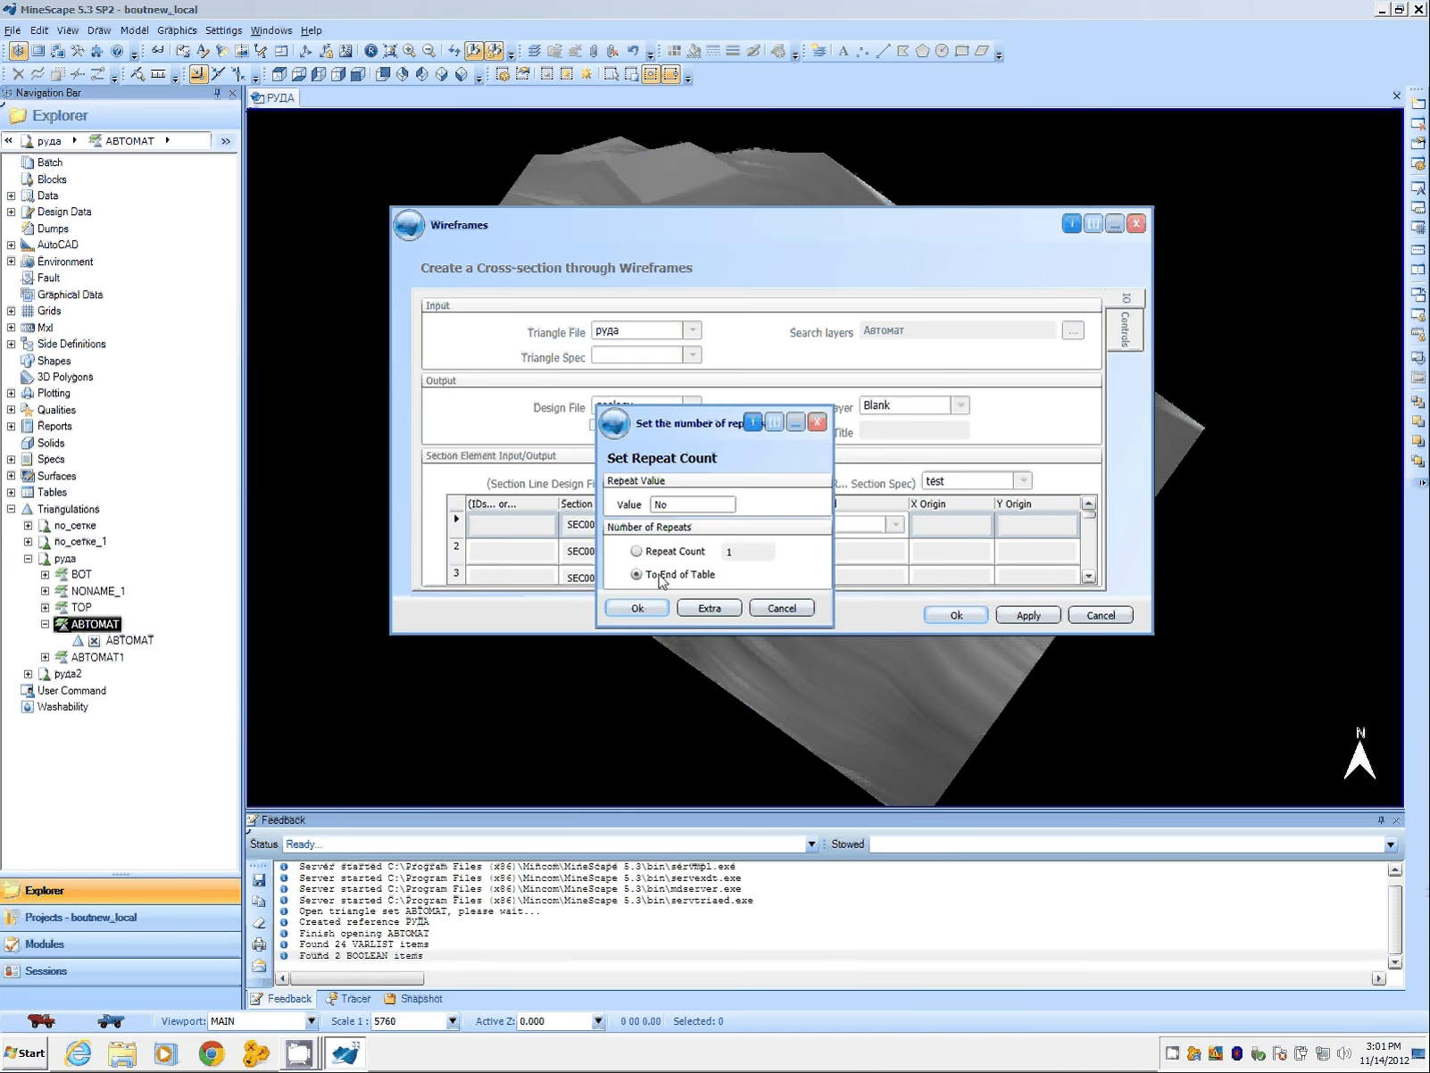
click(657, 611)
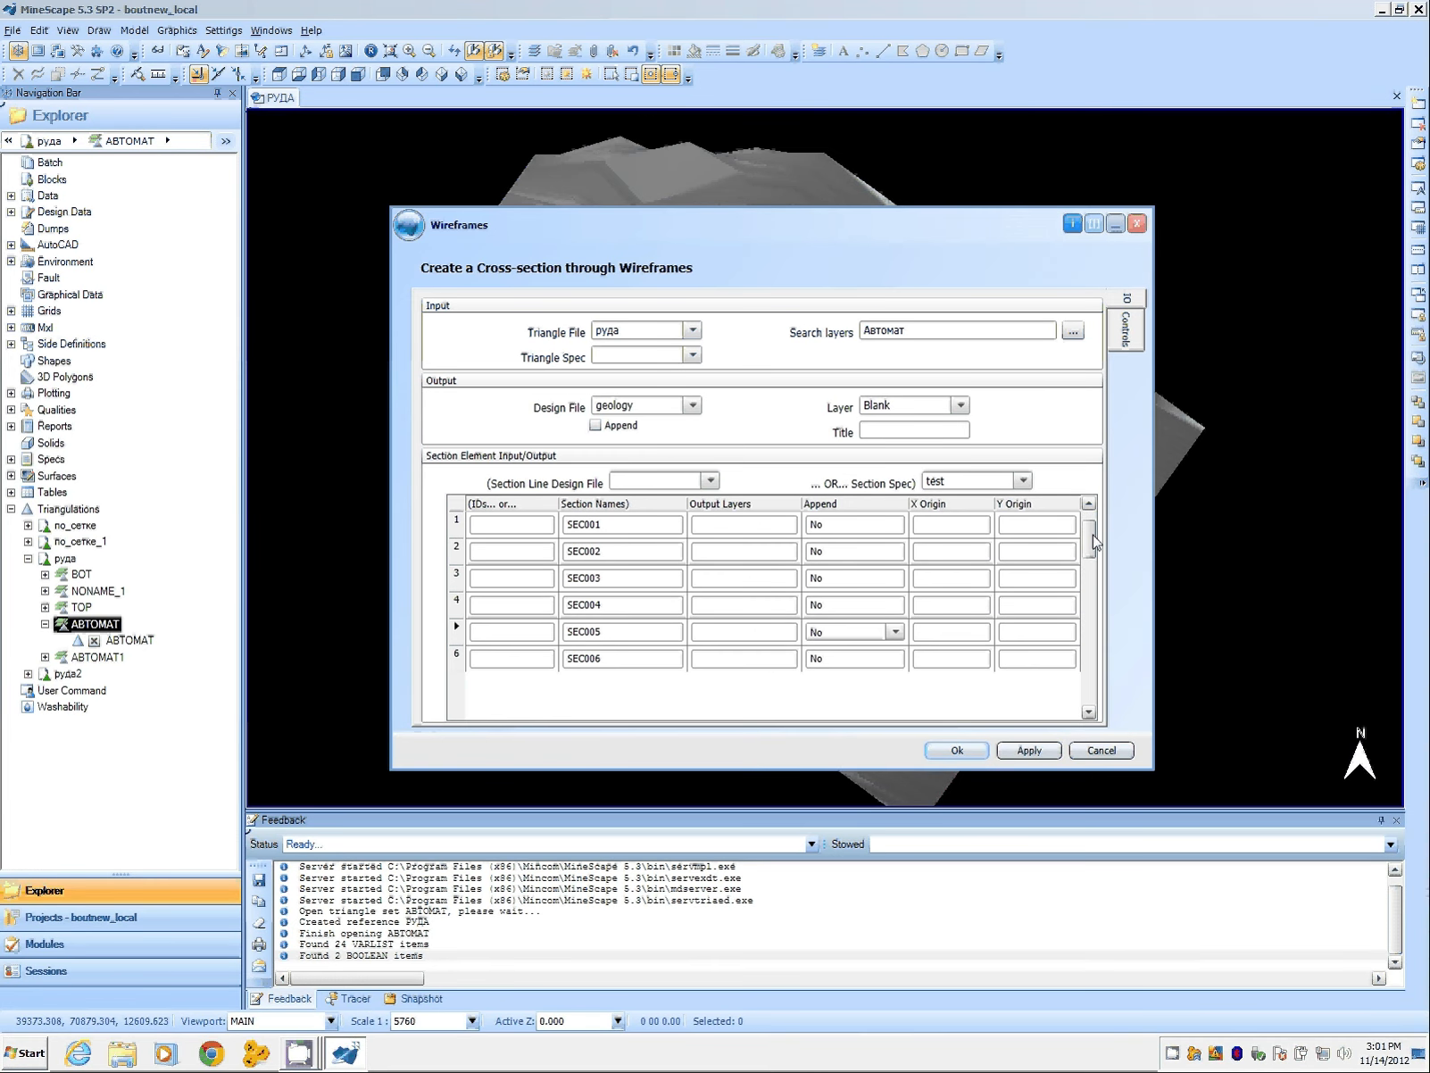
drag(1089, 537, 1081, 693)
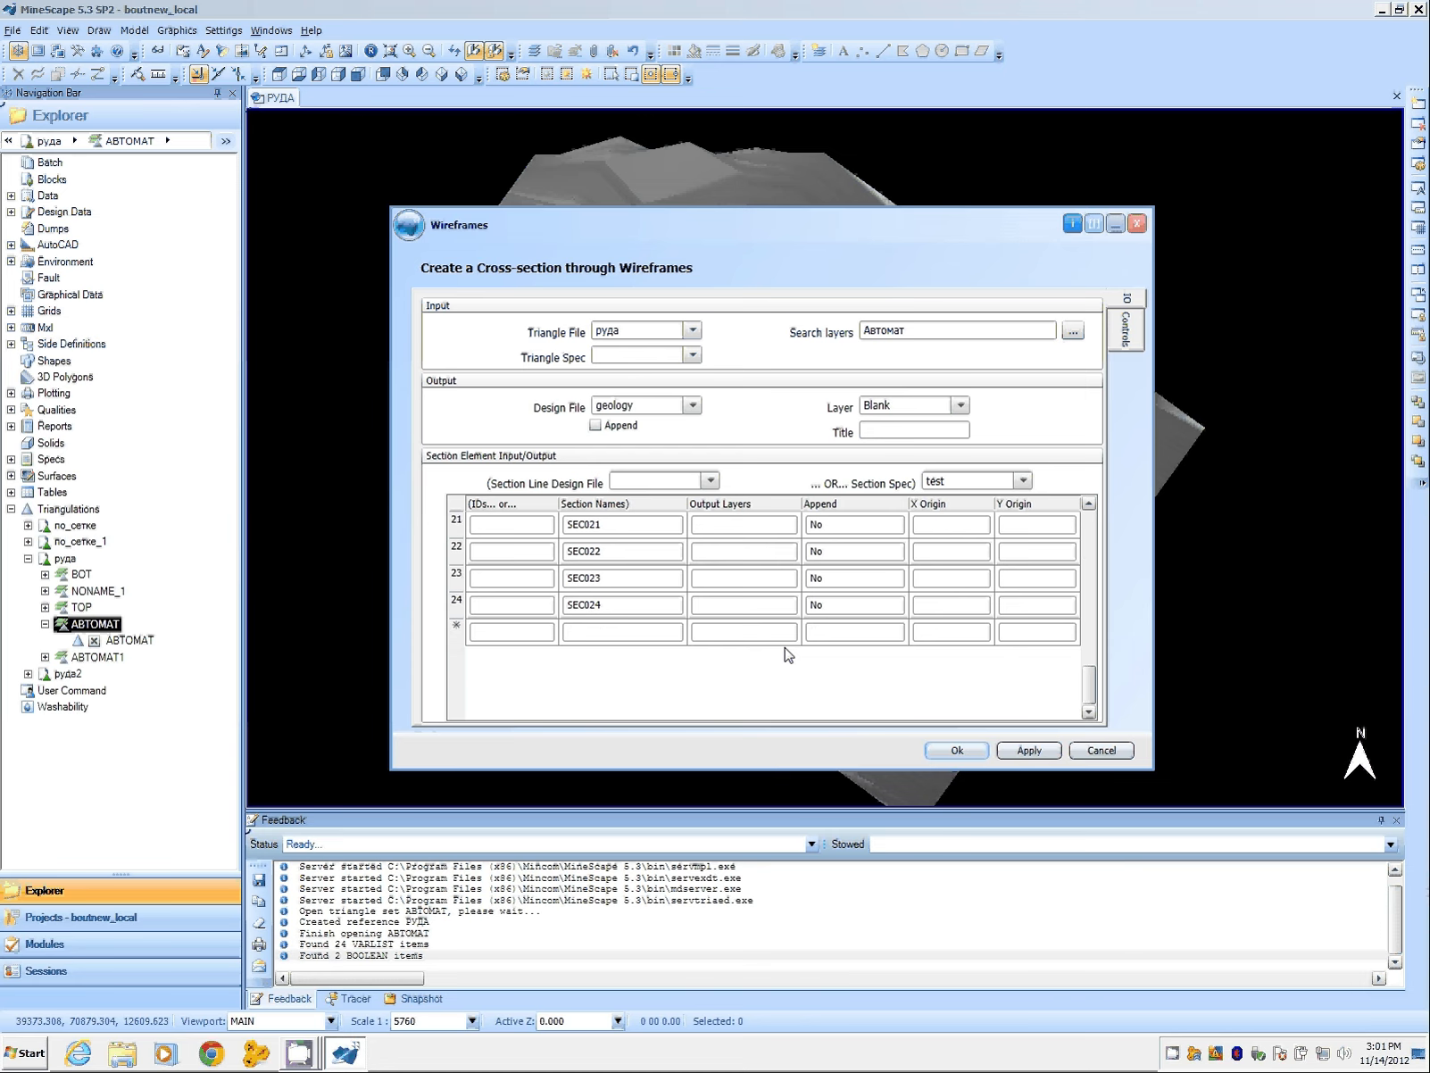
scroll(840, 556, up, 7)
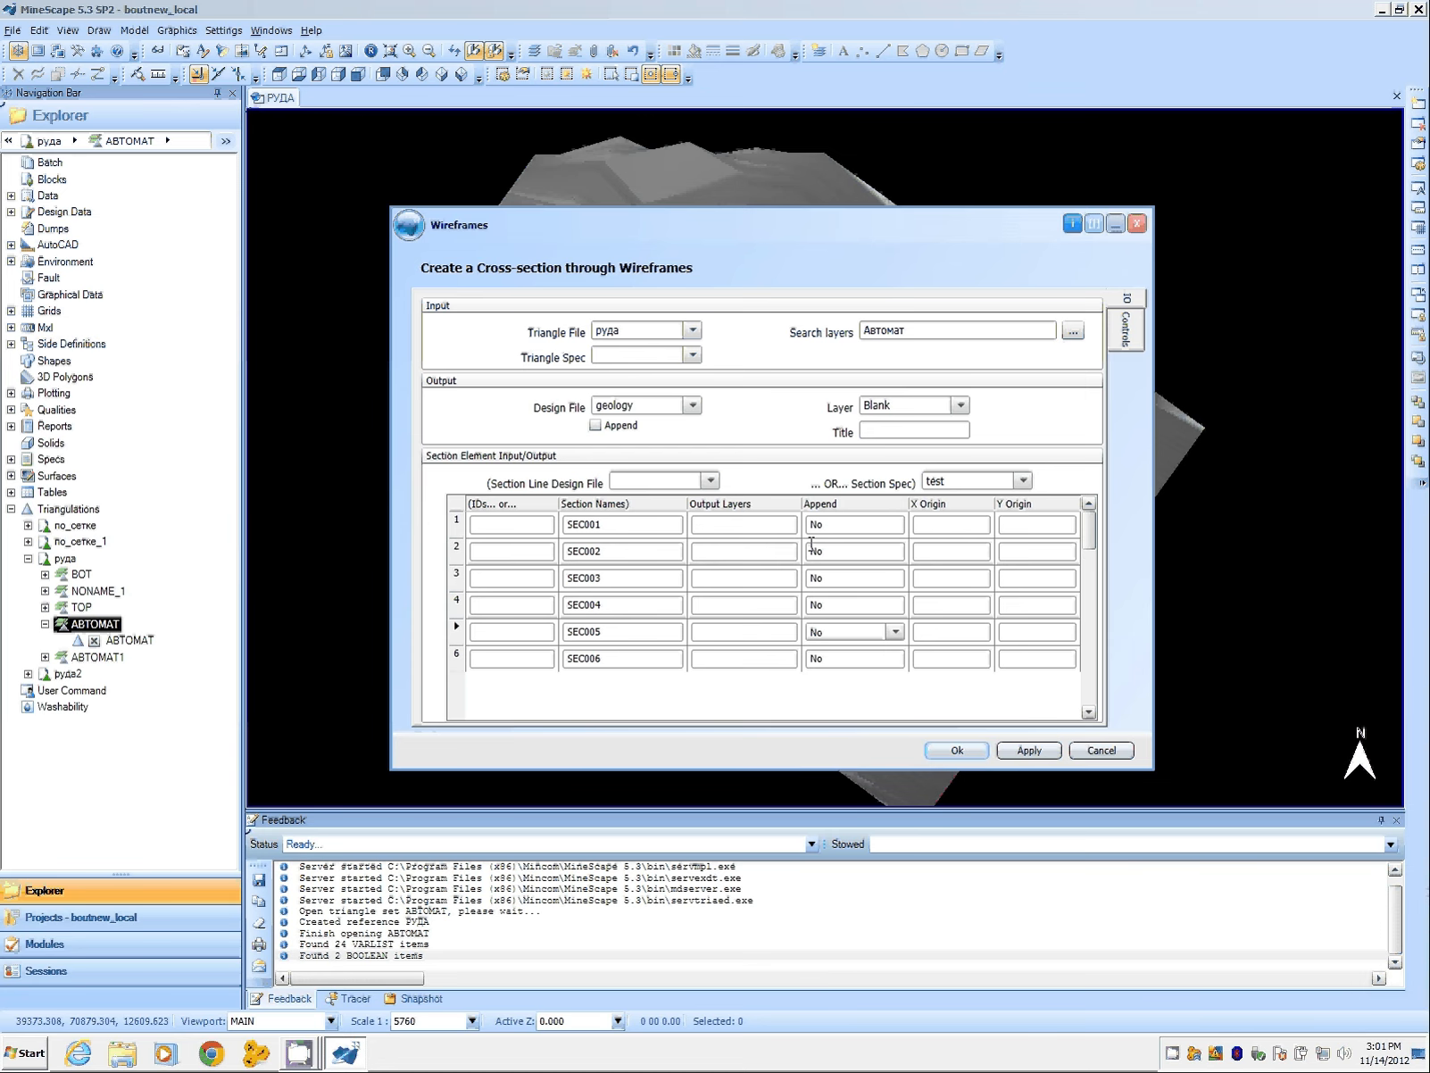
click(953, 524)
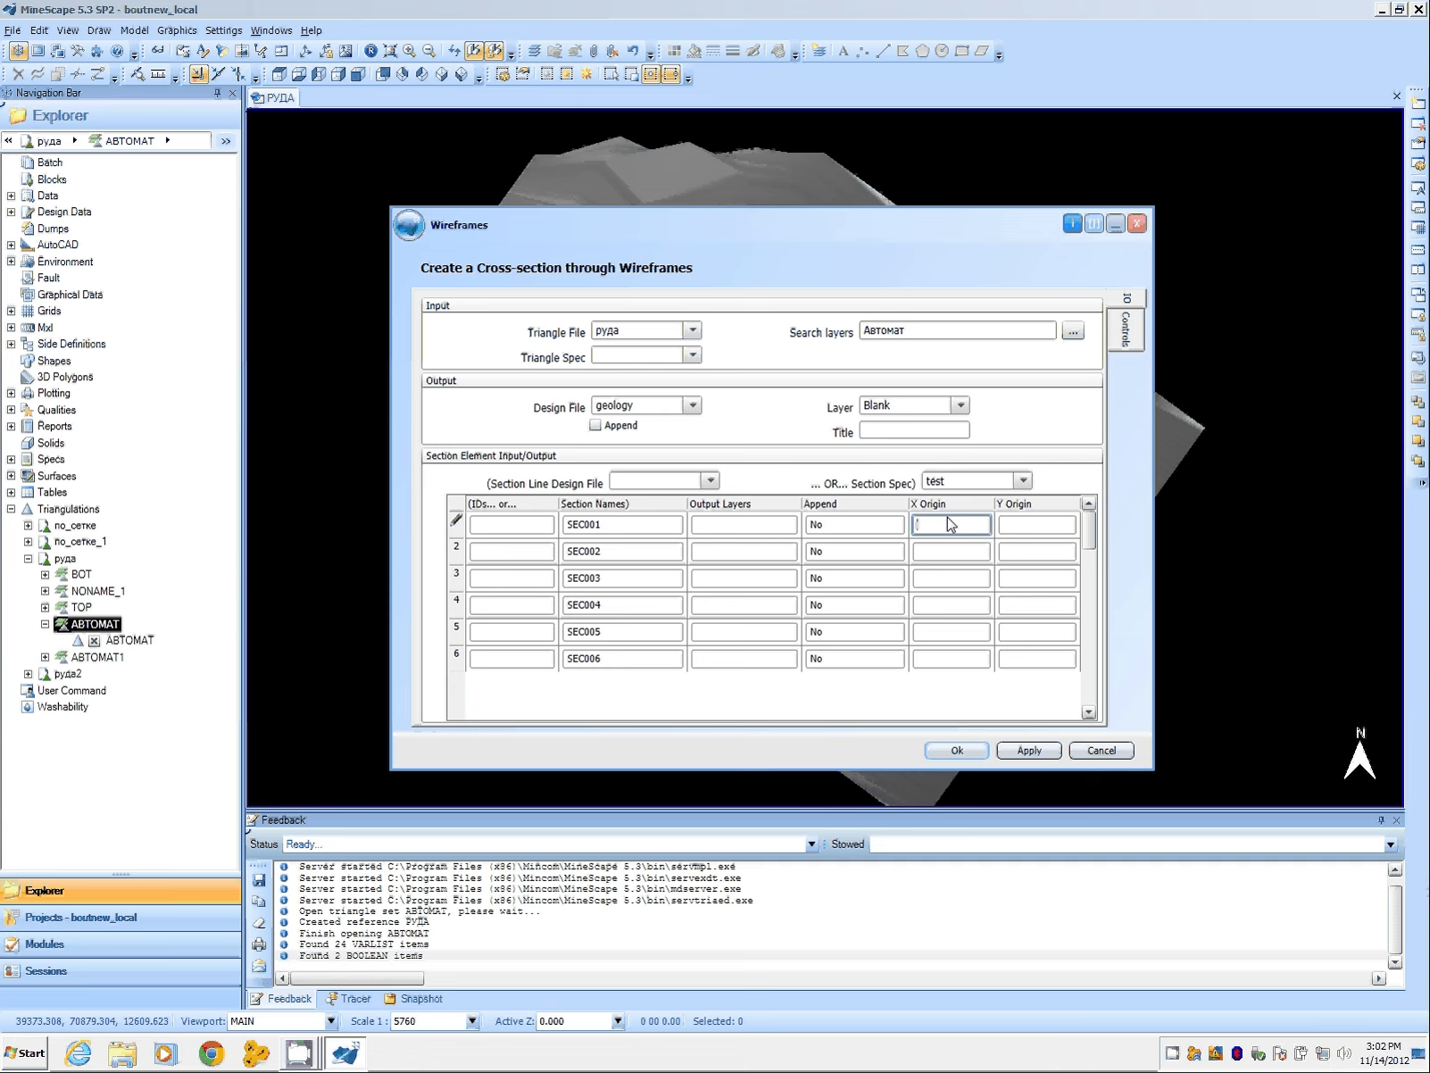
click(340, 170)
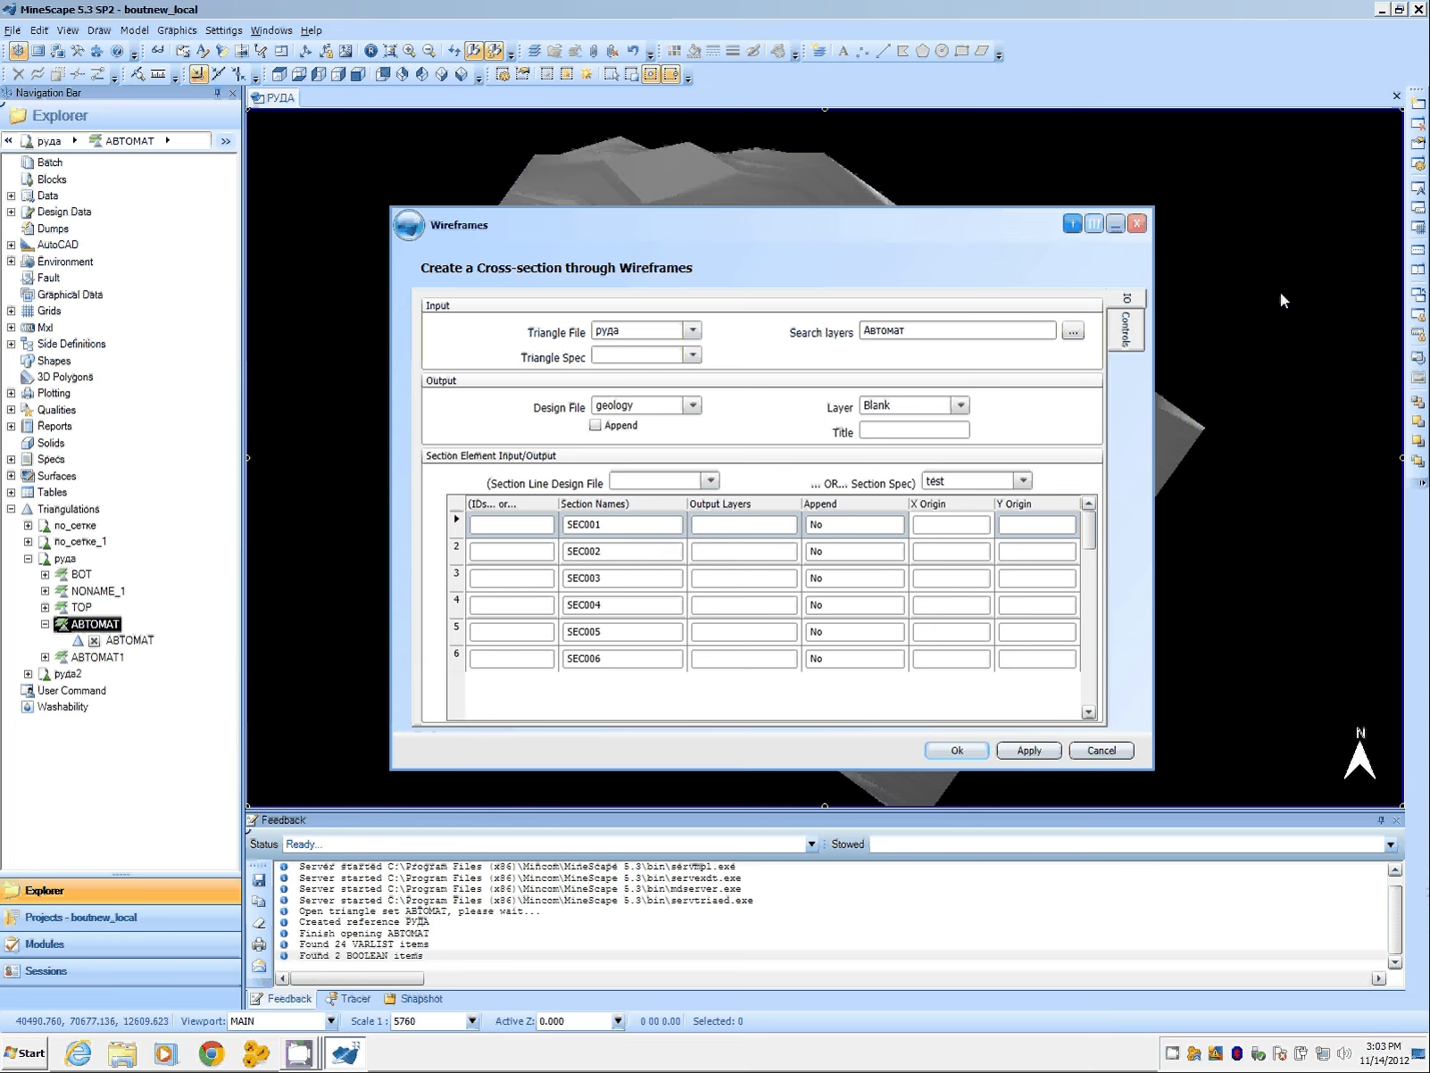
drag(867, 229, 875, 153)
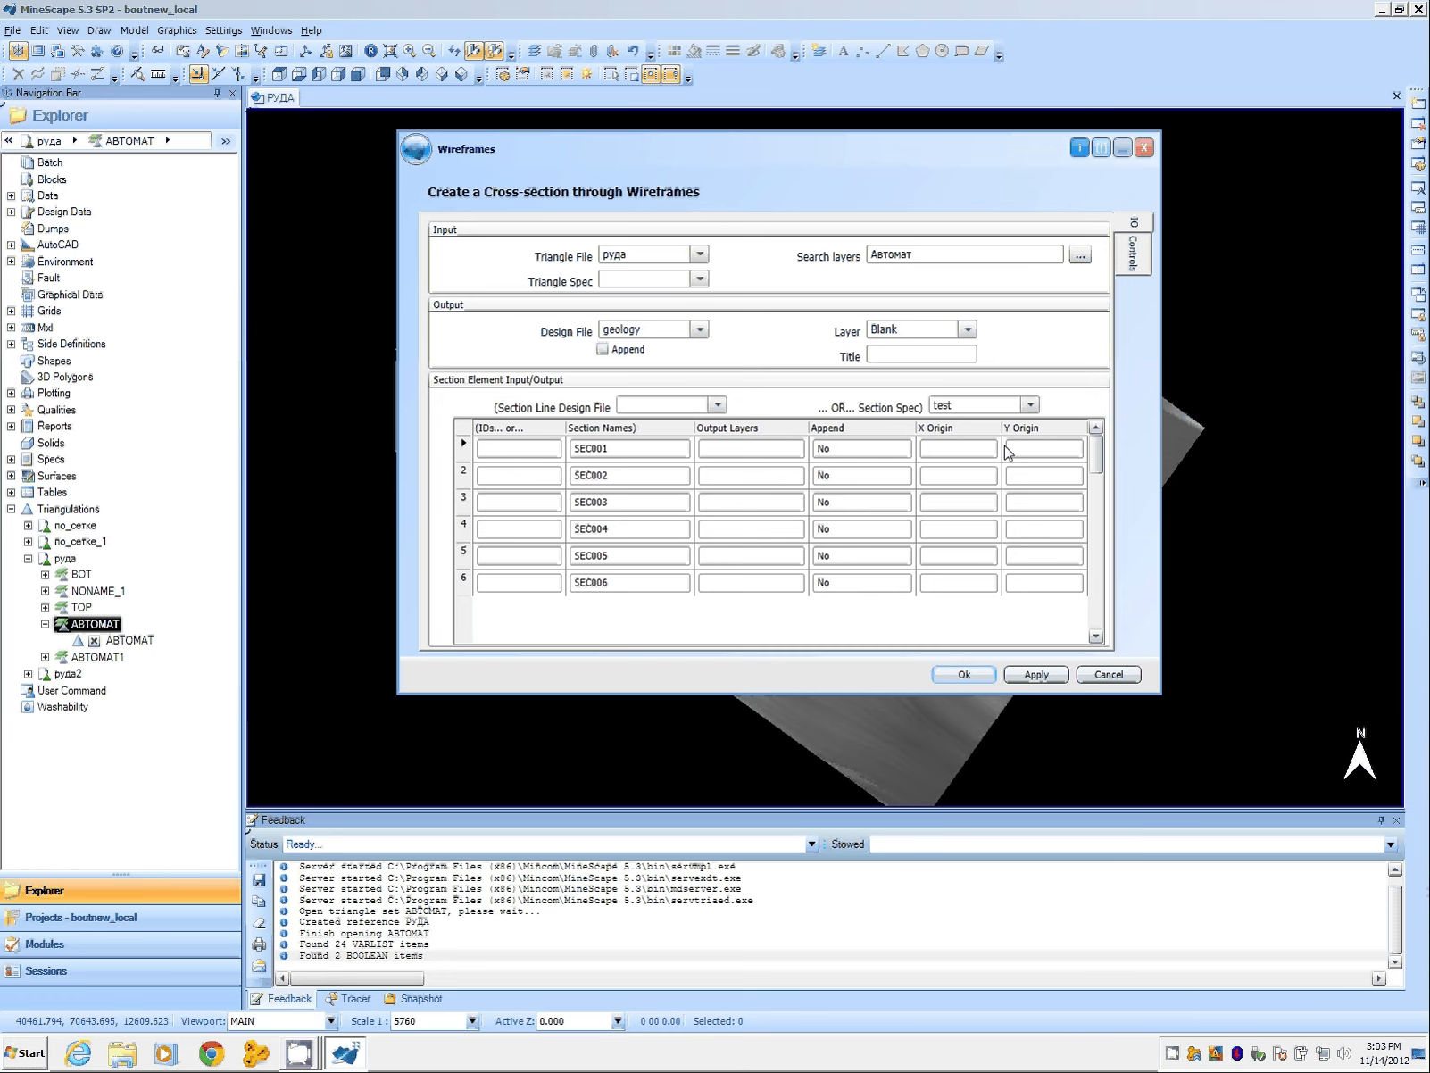
Step: Enable Orientation Grids on the Controls page and set the Grid Z Interval to 10
click(1140, 264)
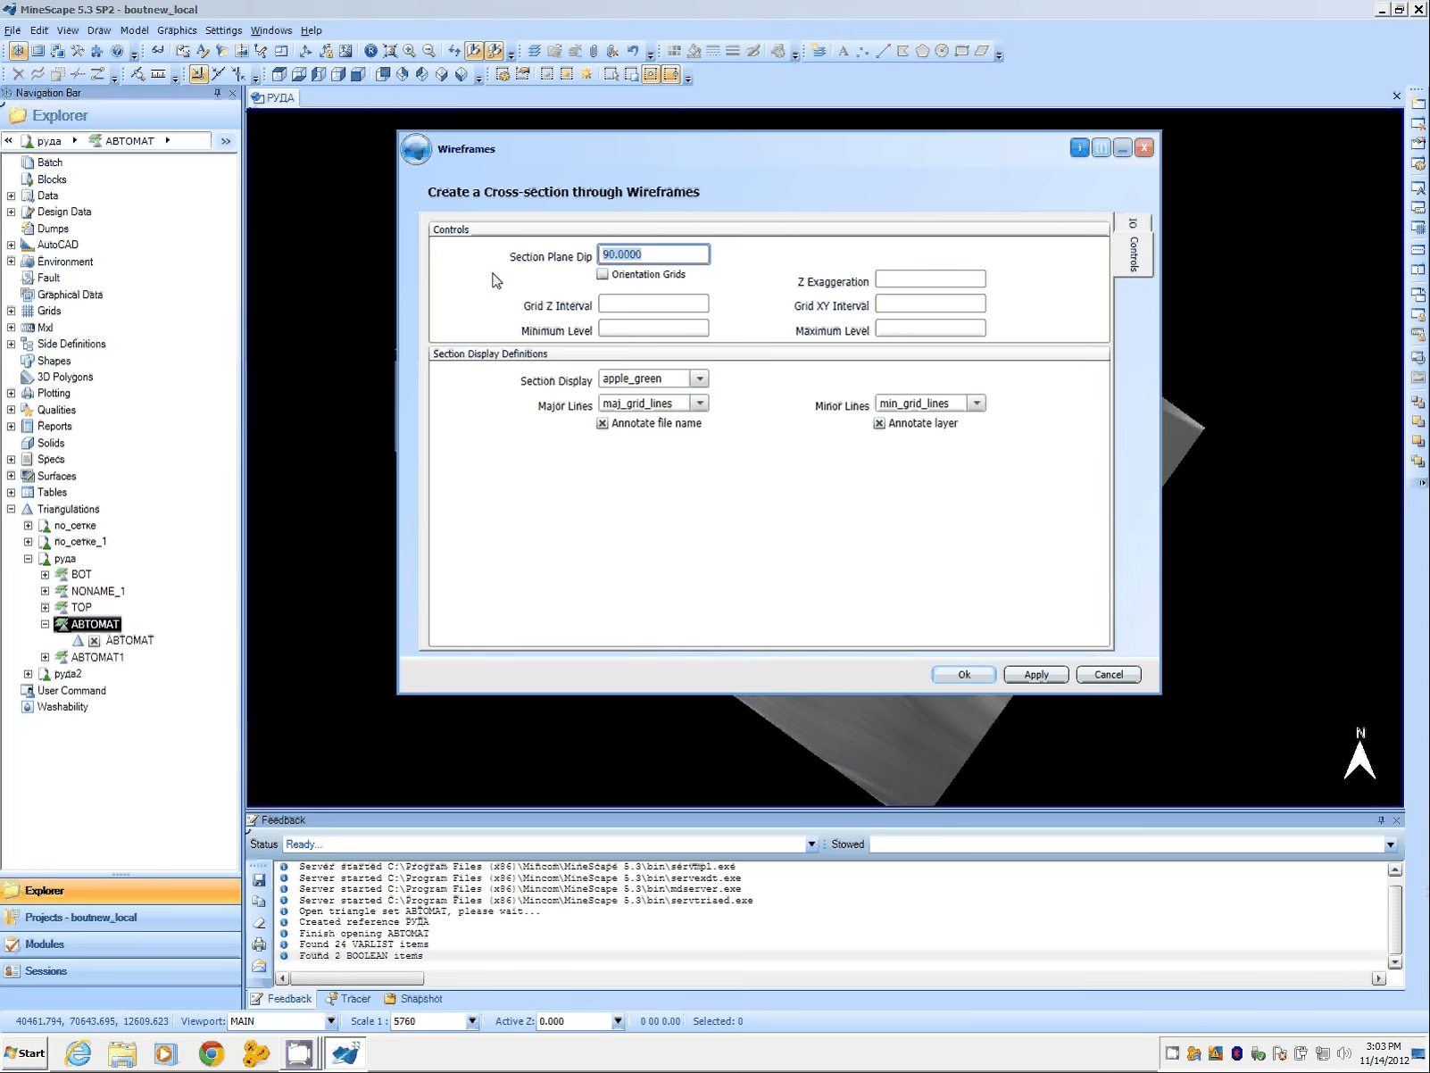
click(602, 275)
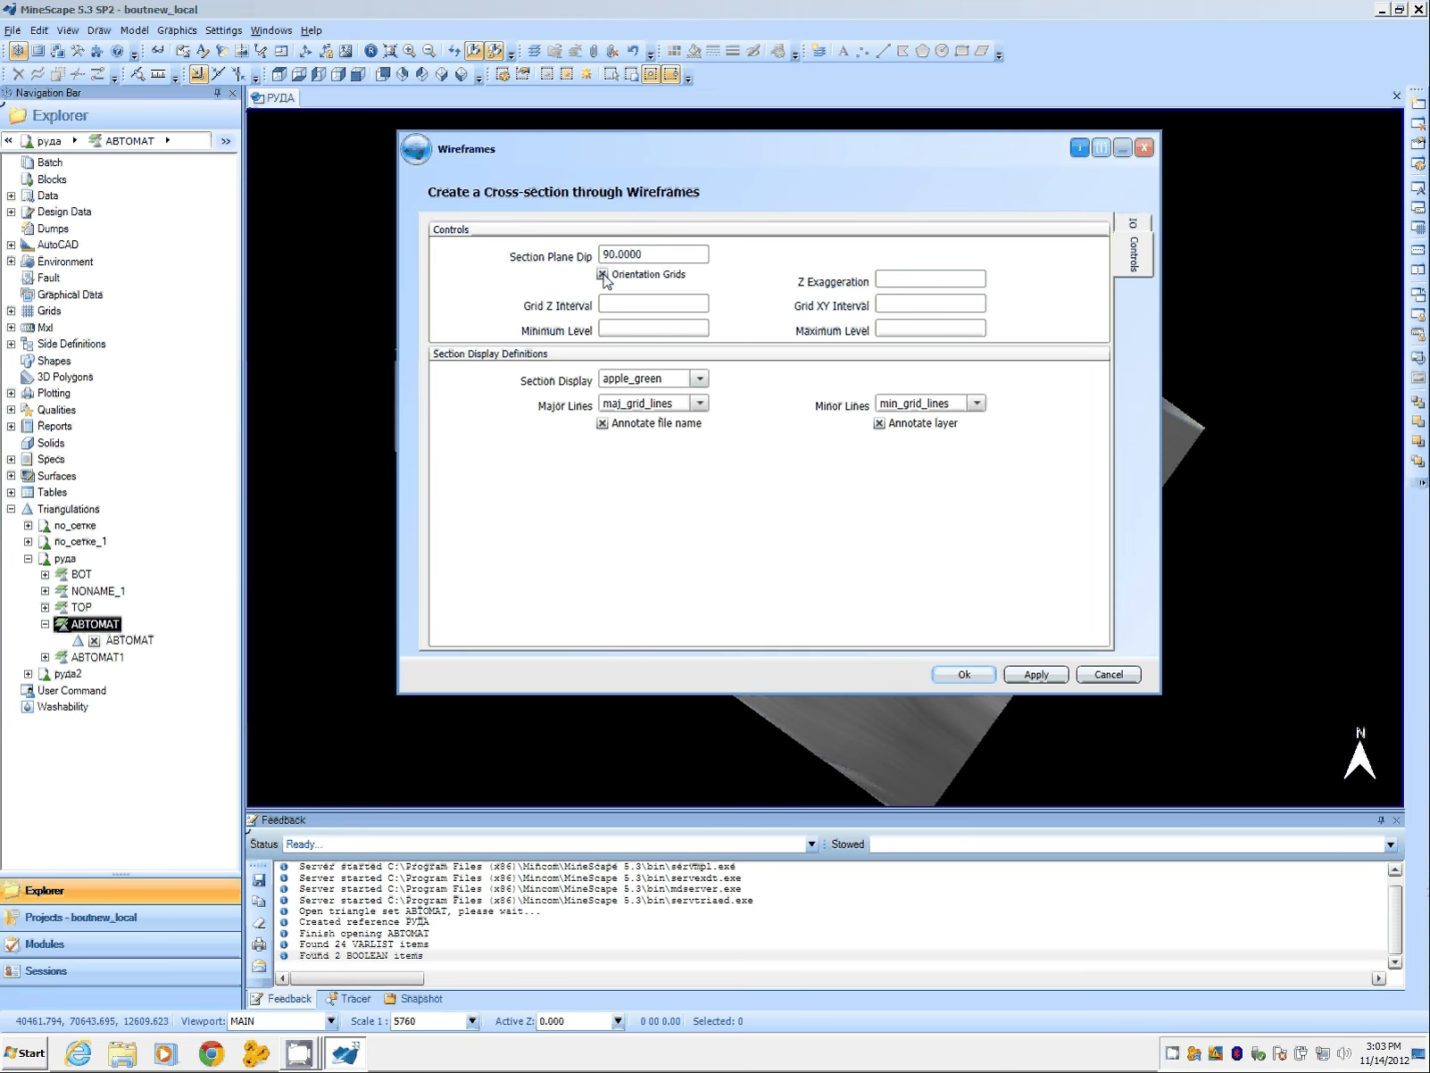
key(Tab)
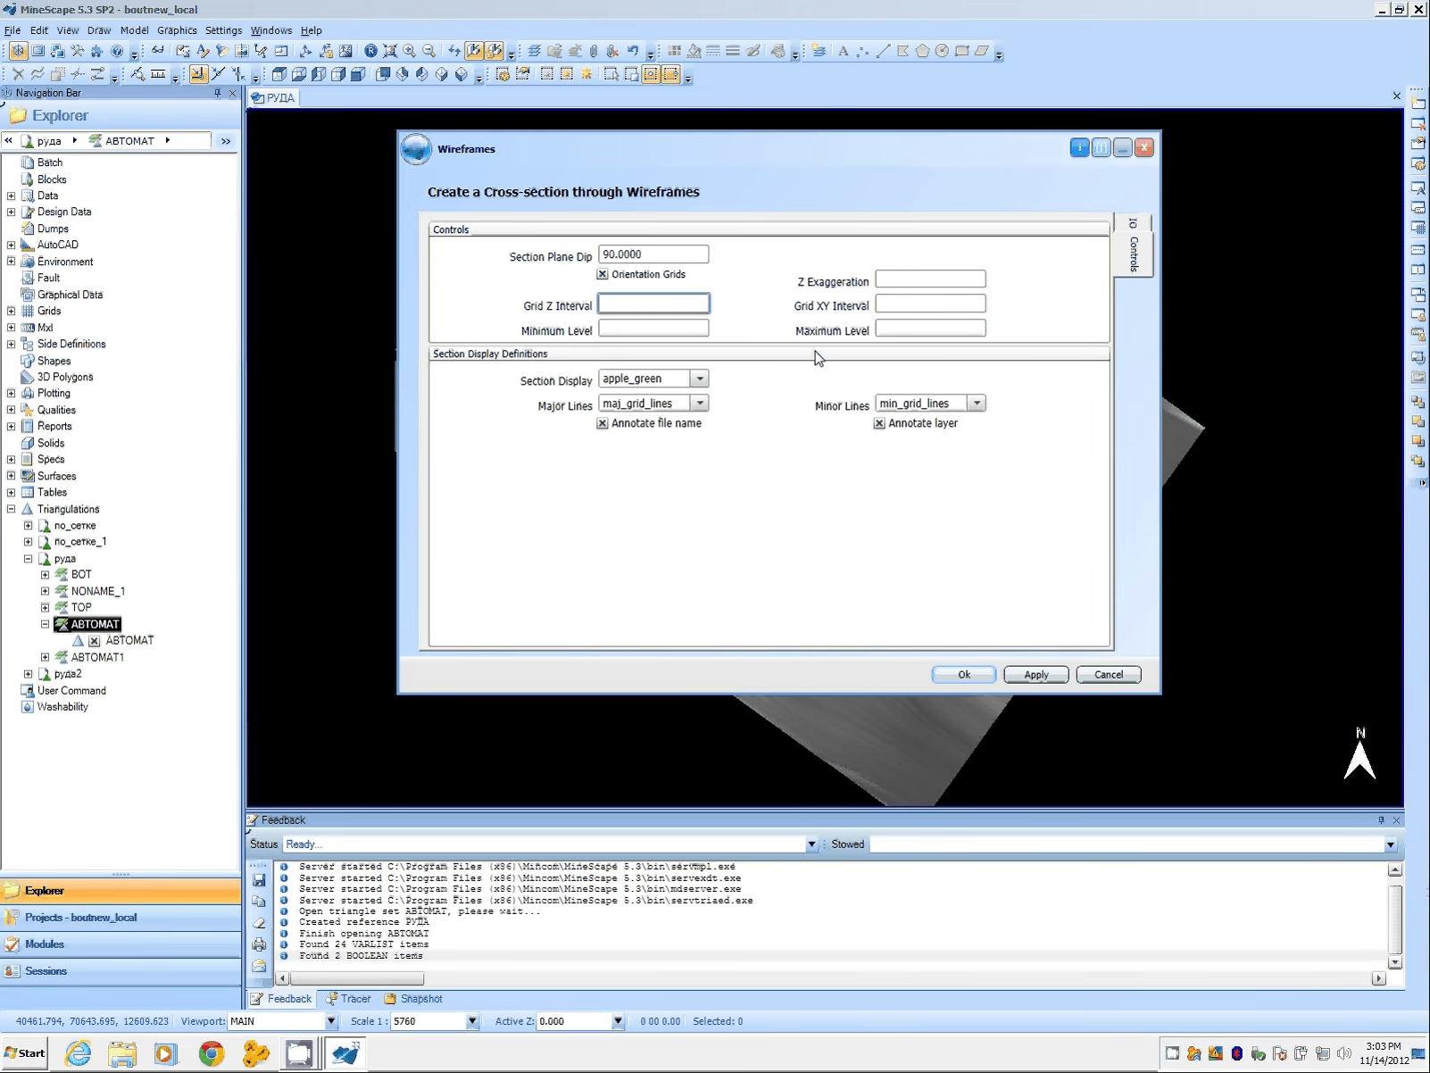
text(10)
click(626, 327)
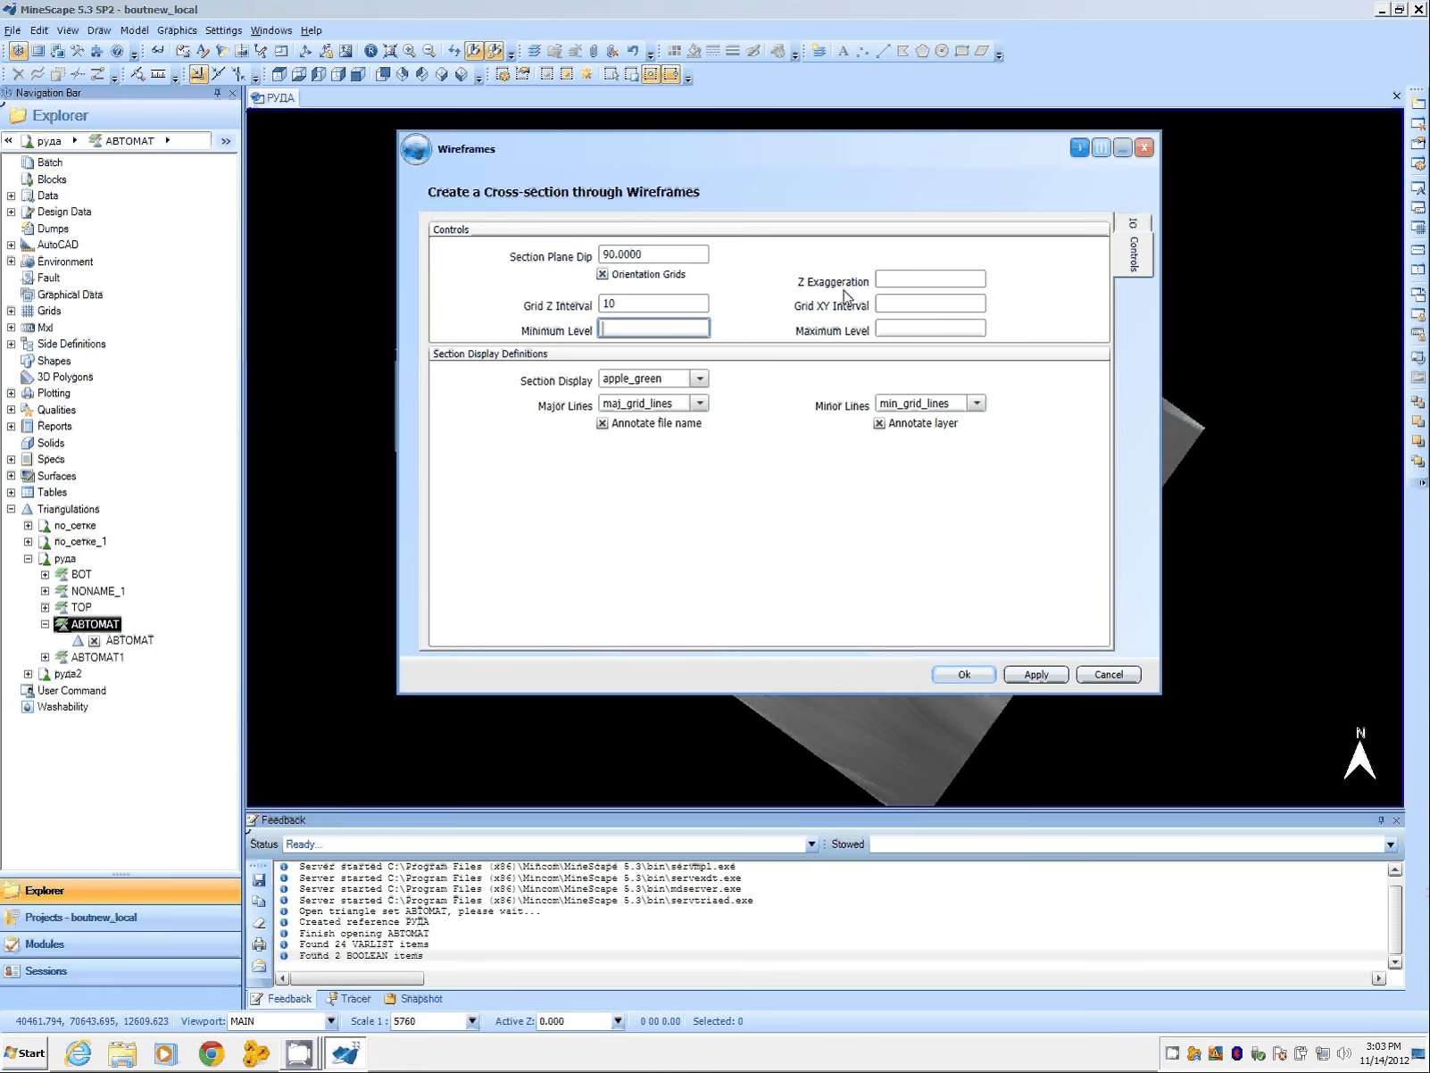
Step: Set the Grid XY Interval to 50
click(890, 276)
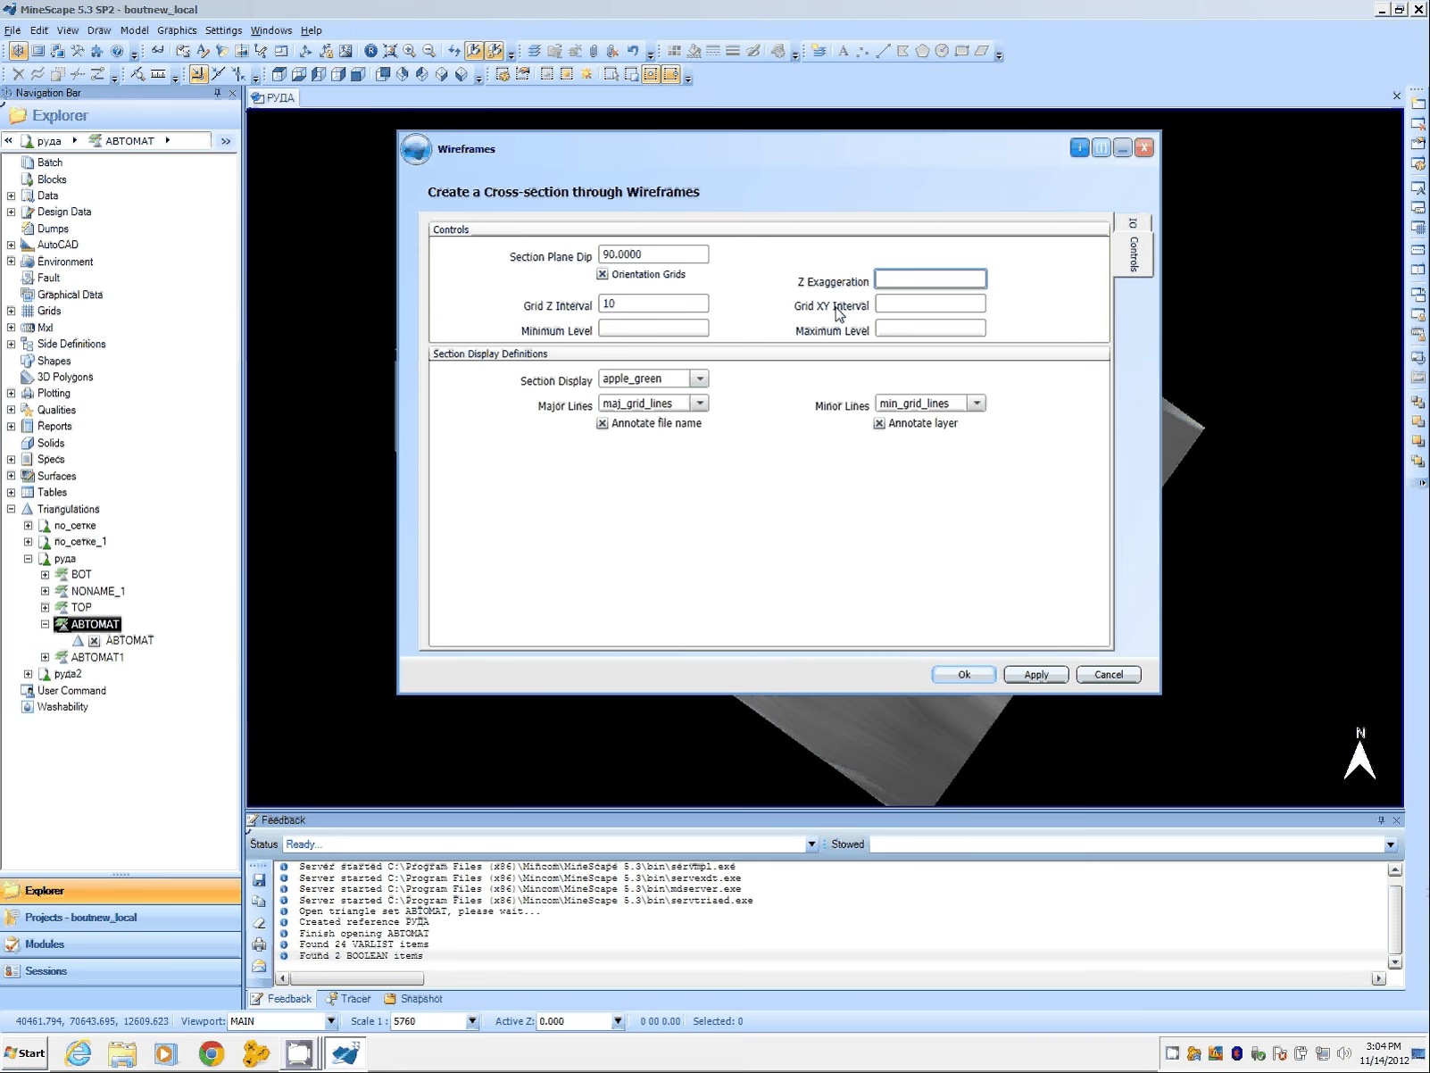
click(893, 302)
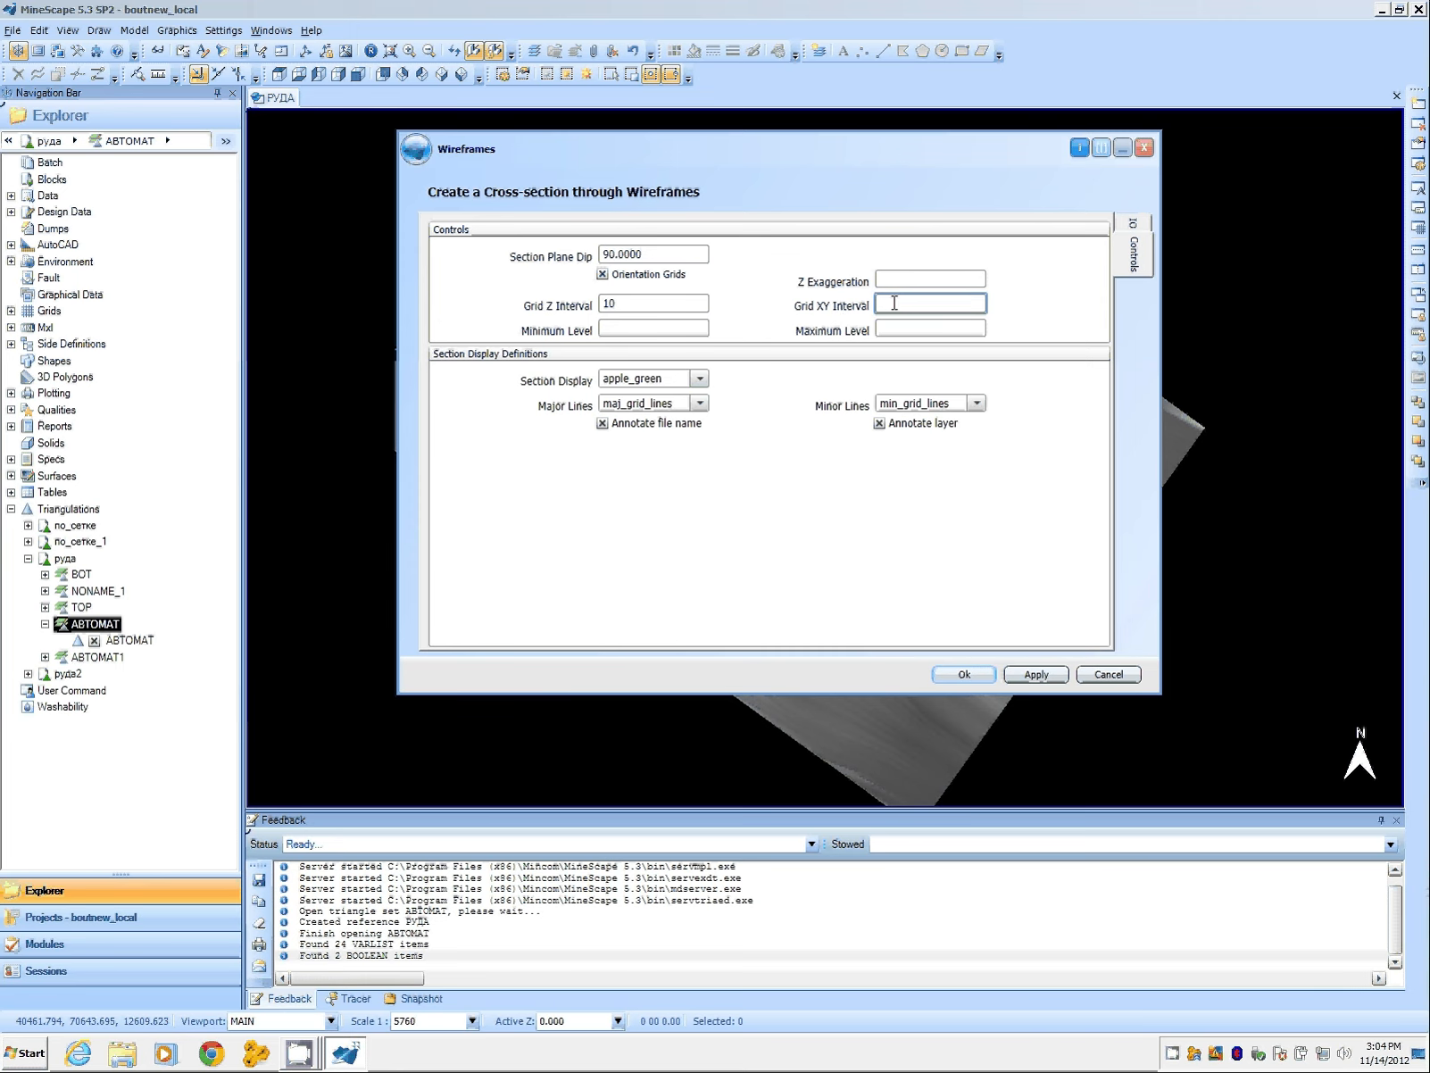
text(50)
click(903, 328)
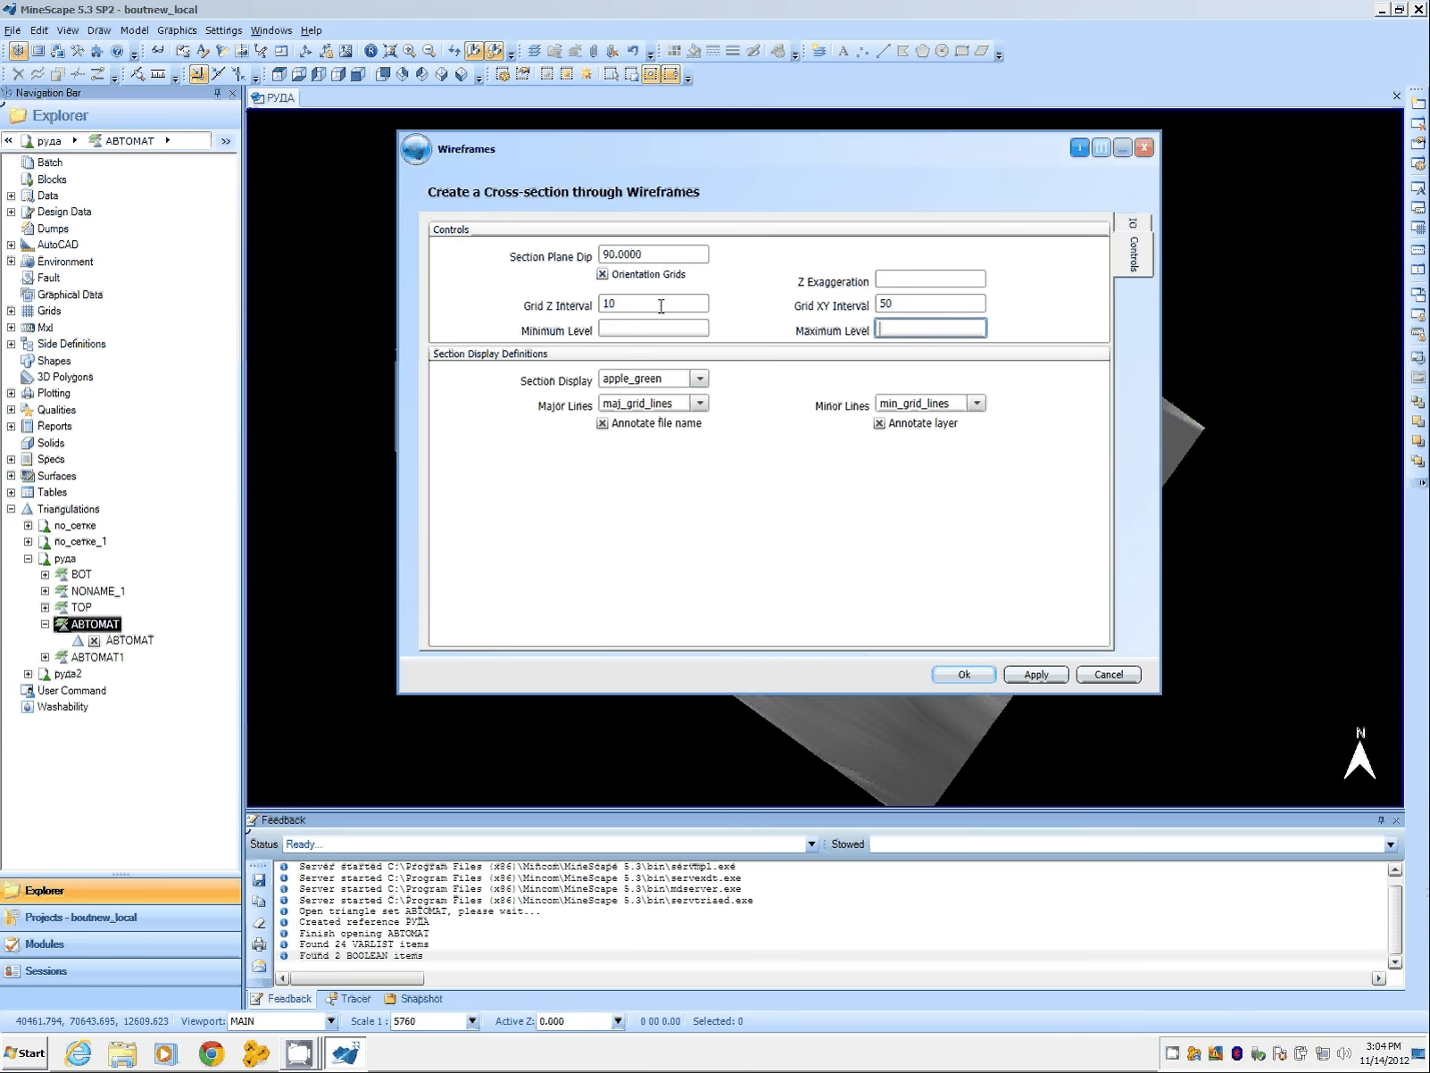
Step: Change the Grid Z Interval to 25
double_click(619, 307)
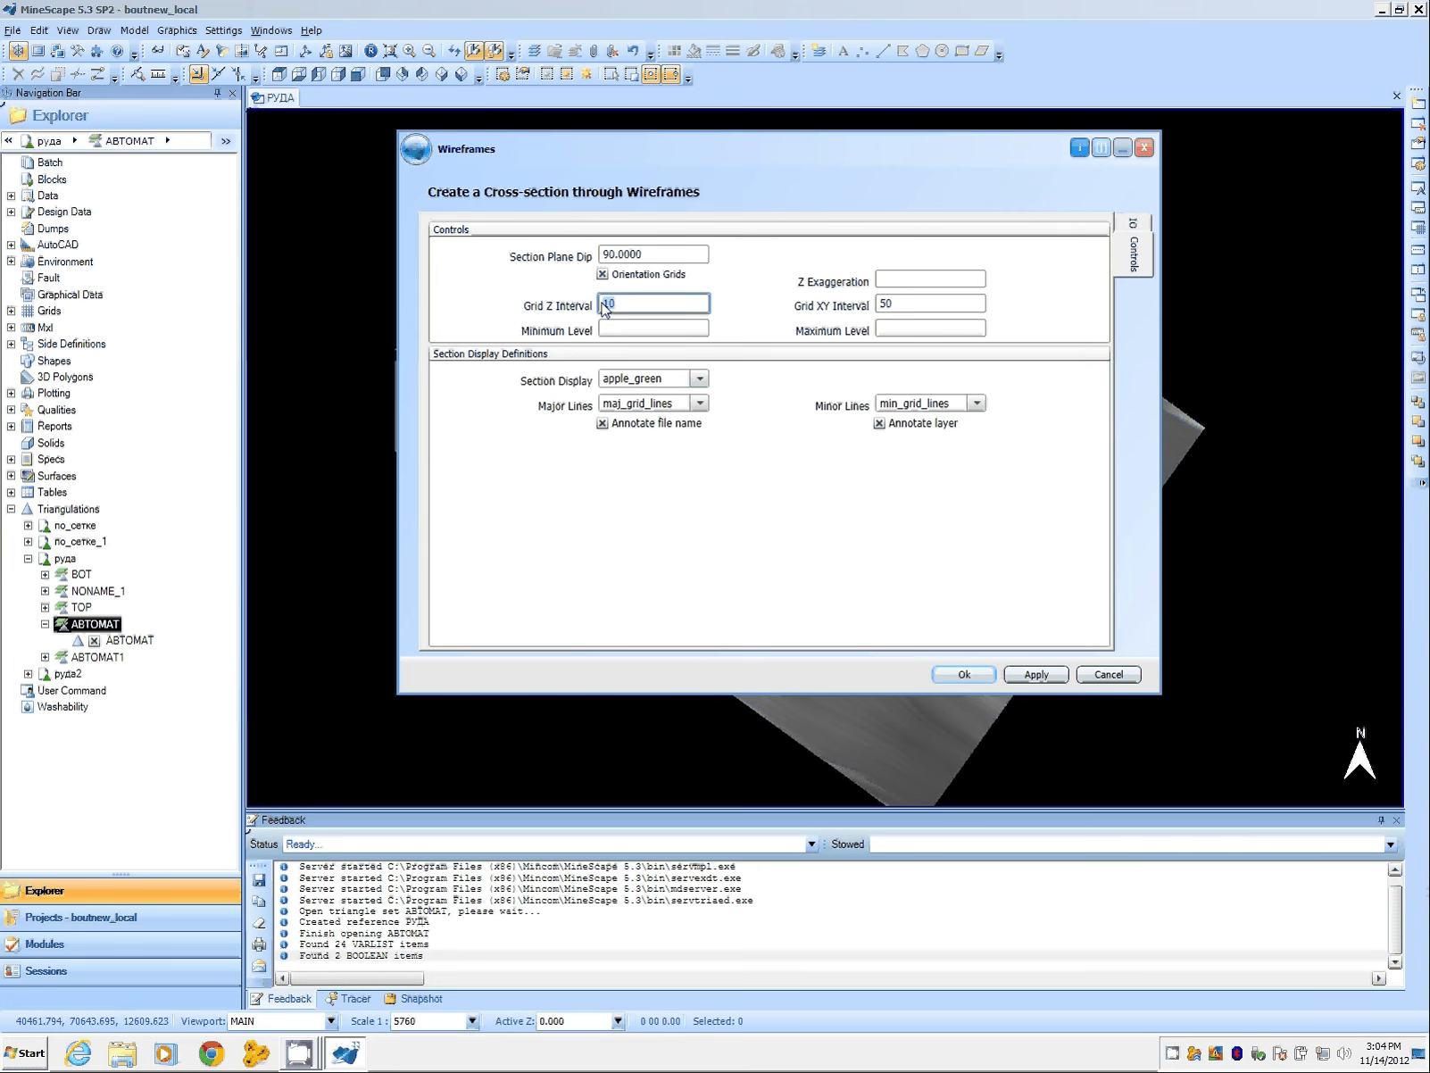
text(25)
click(620, 327)
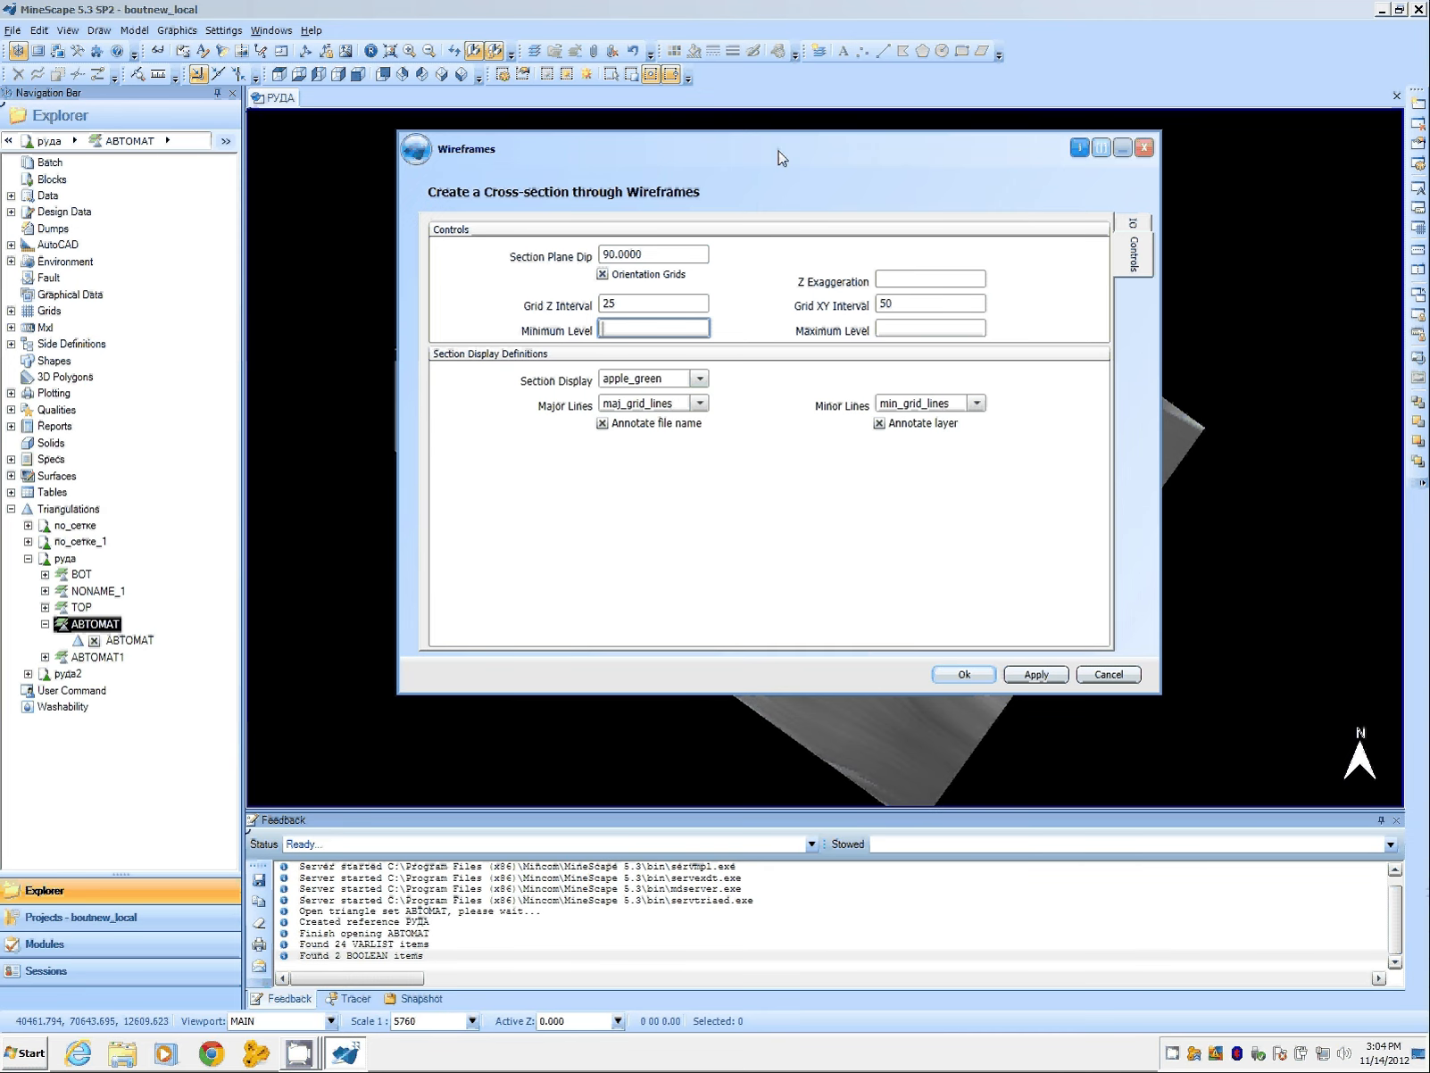
Step: Clear the Section Display definition
drag(776, 154, 938, 143)
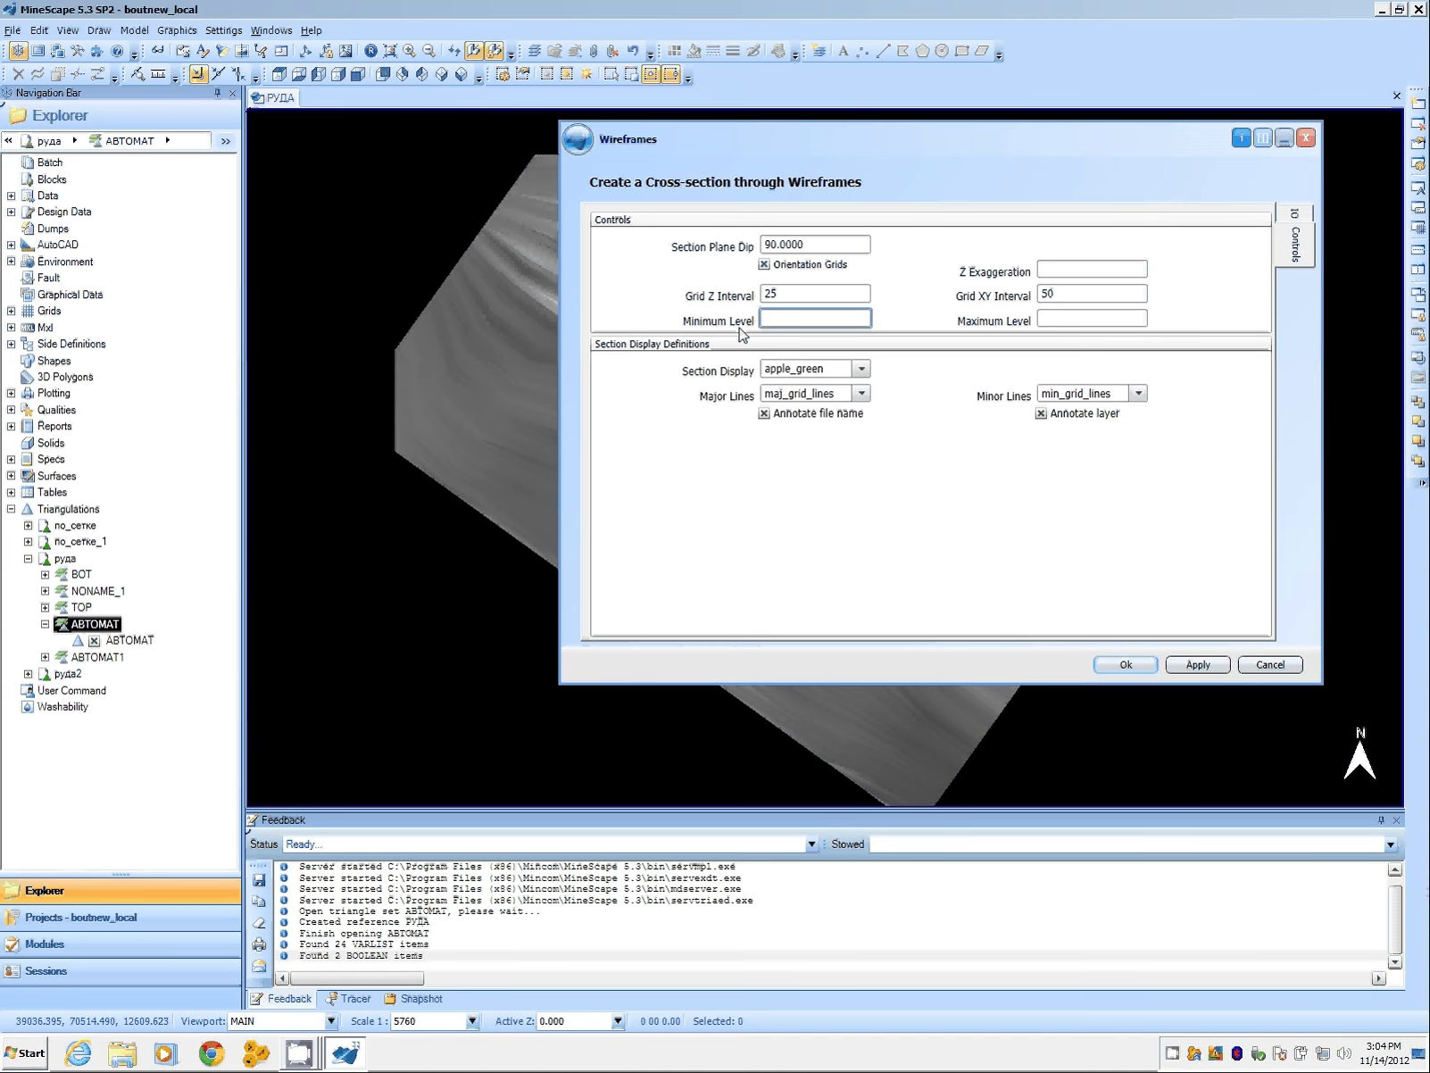
right_click(803, 368)
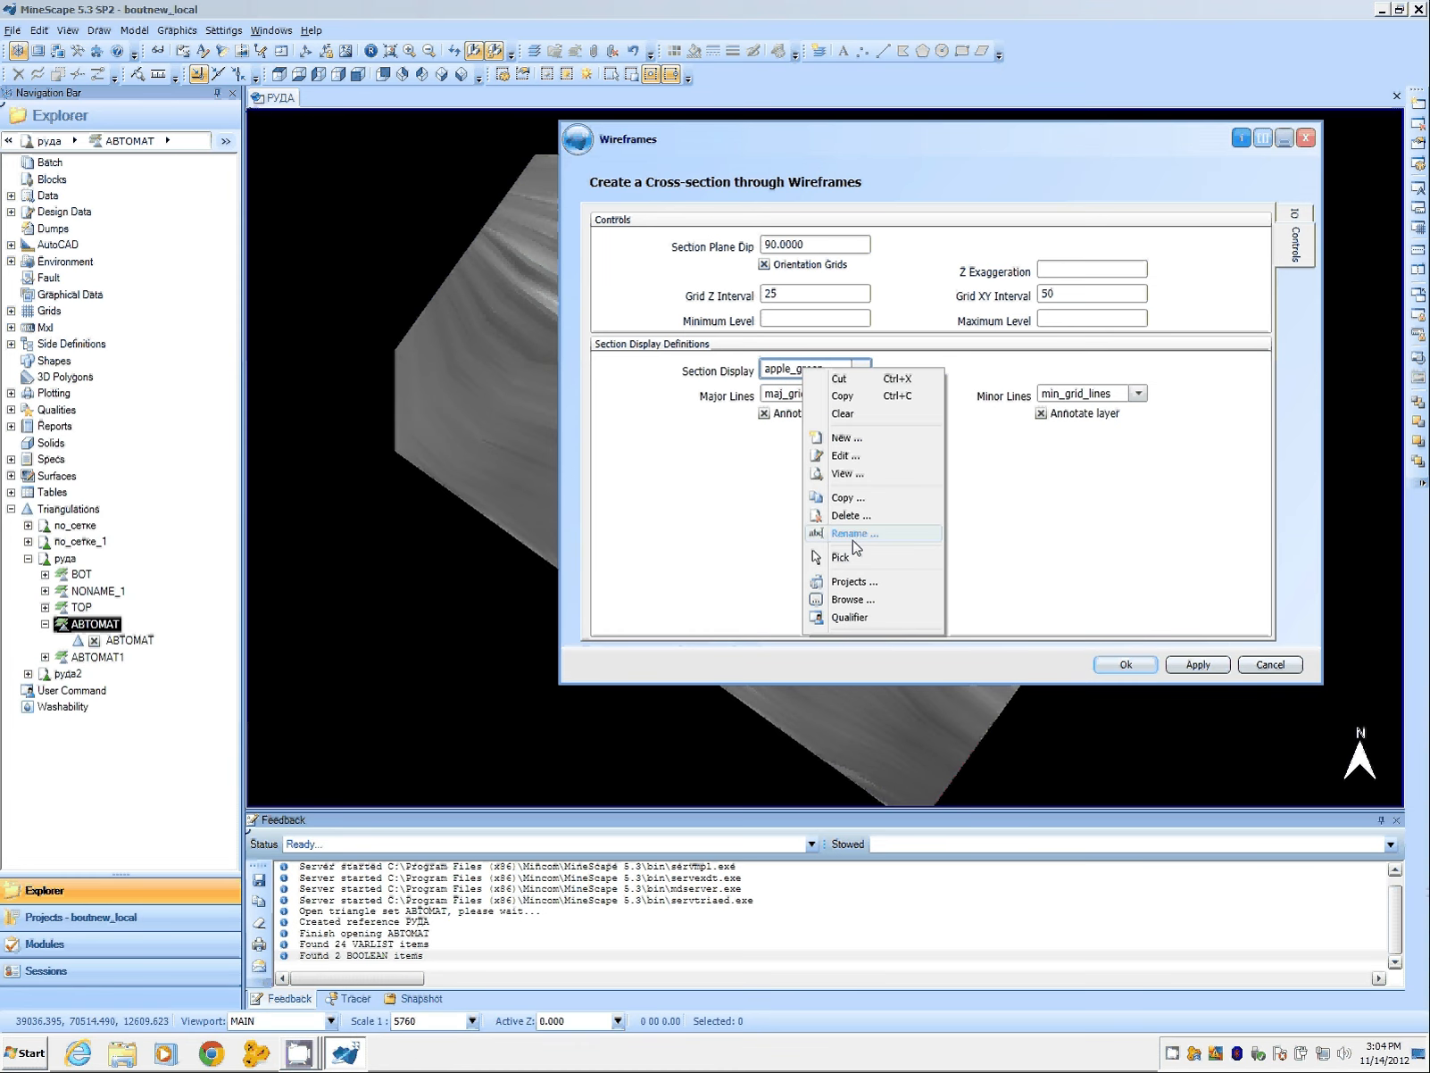
click(842, 413)
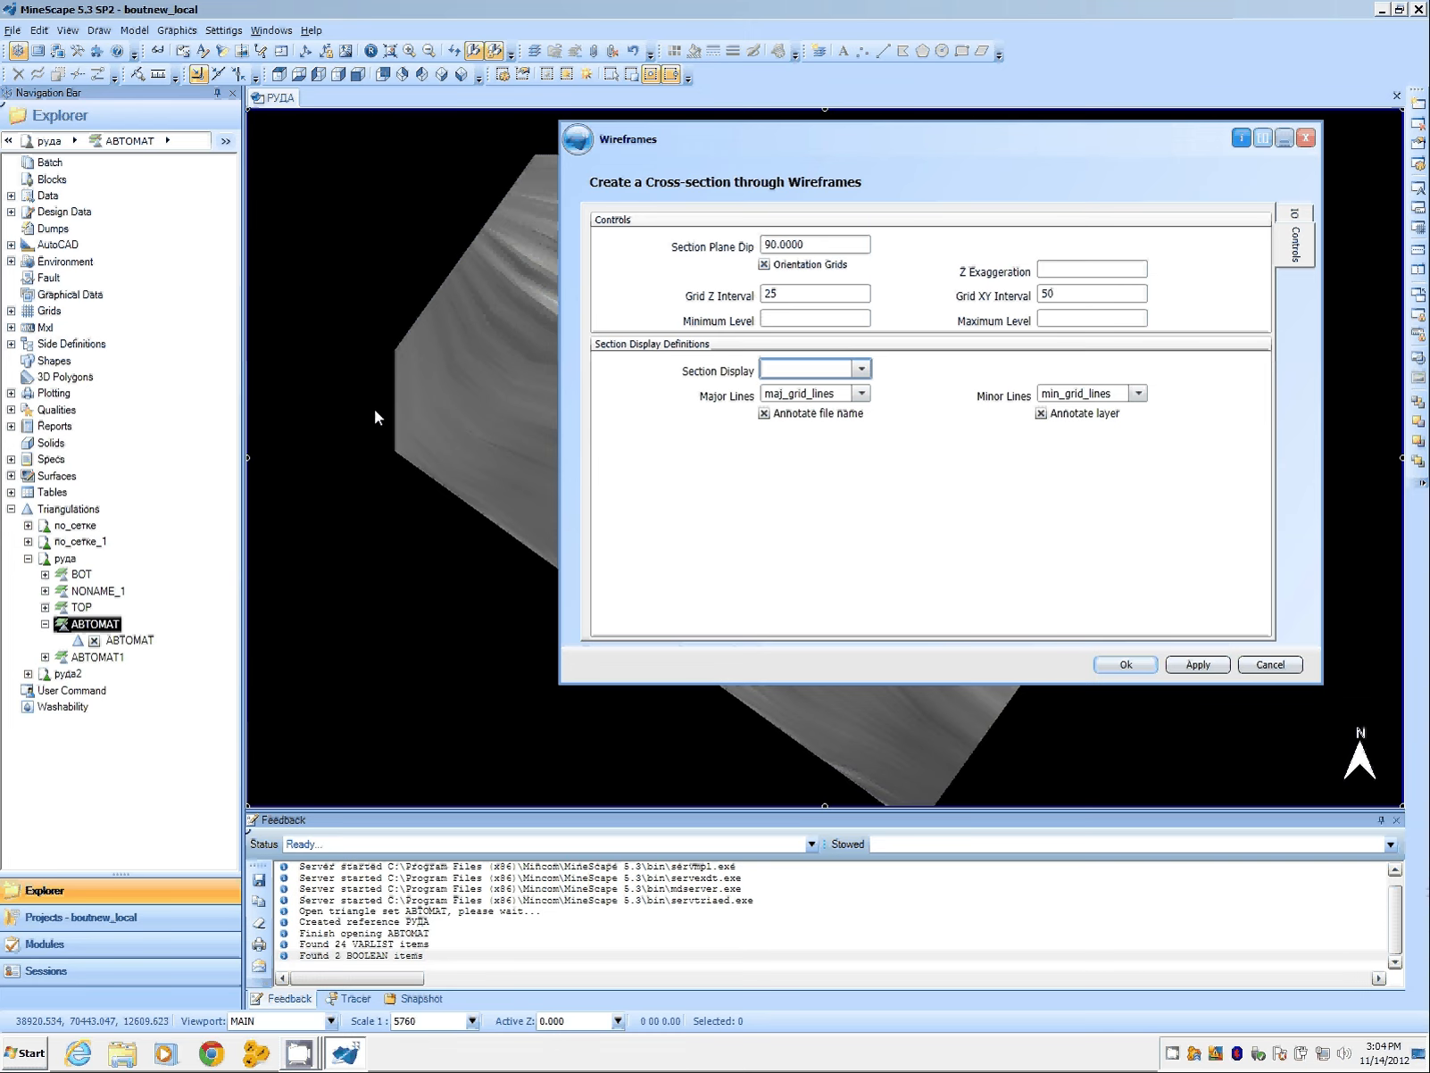
Step: Apply the cross-section settings from the IO page to generate the sections, then close the Wireframes dialog
drag(685, 139, 798, 150)
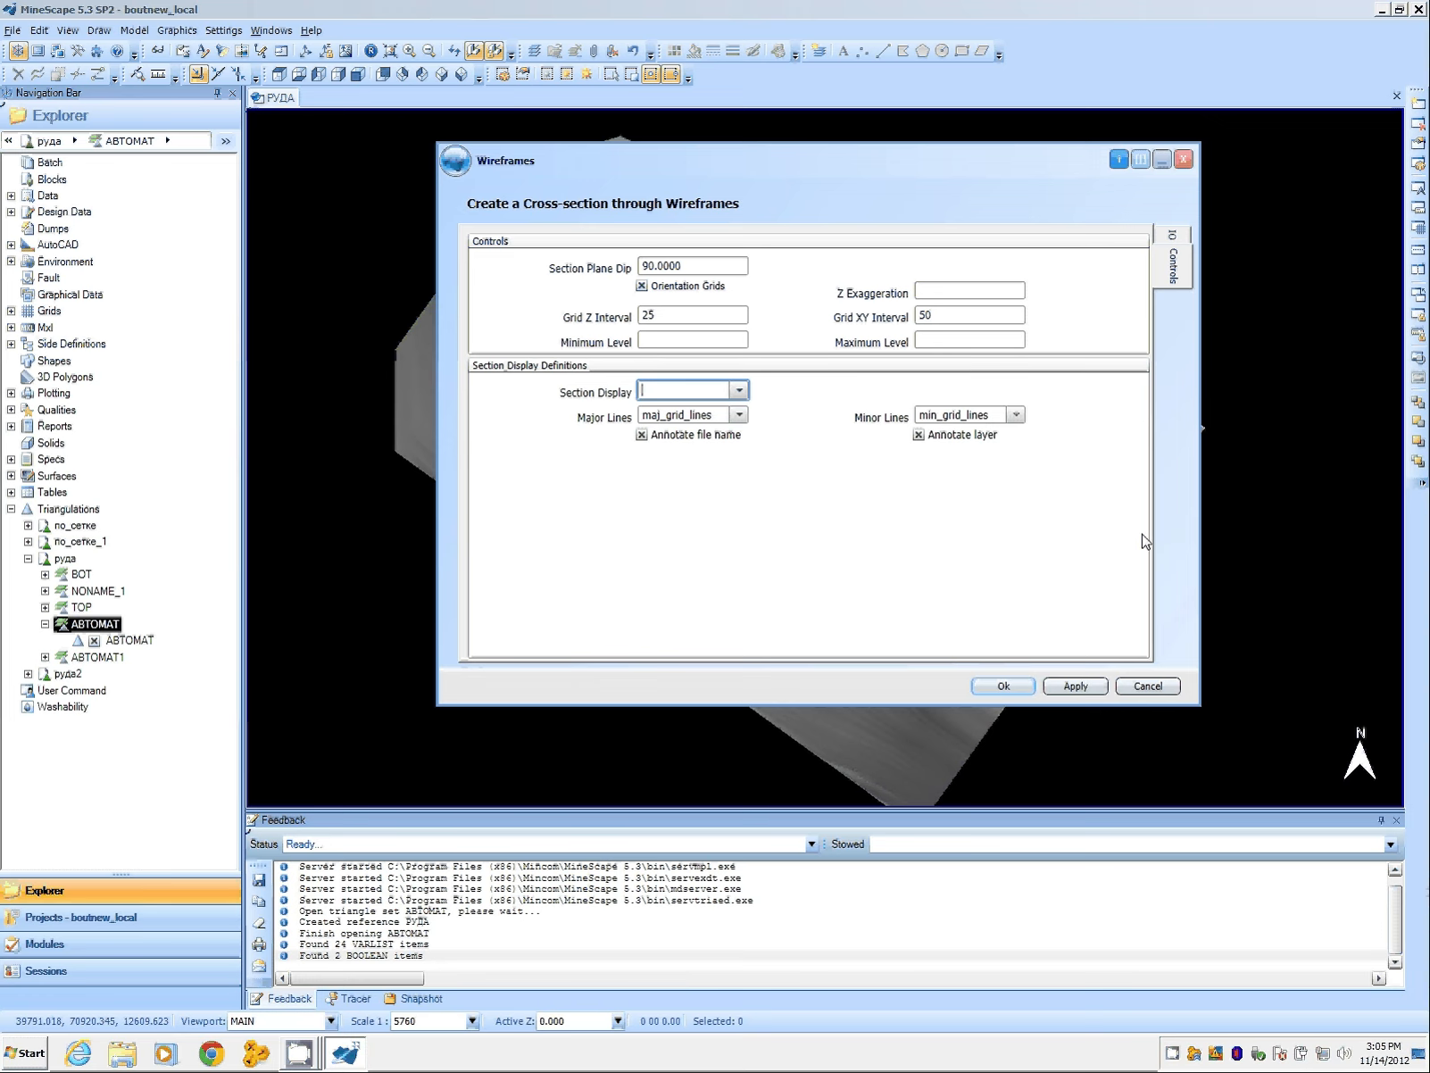
click(1171, 236)
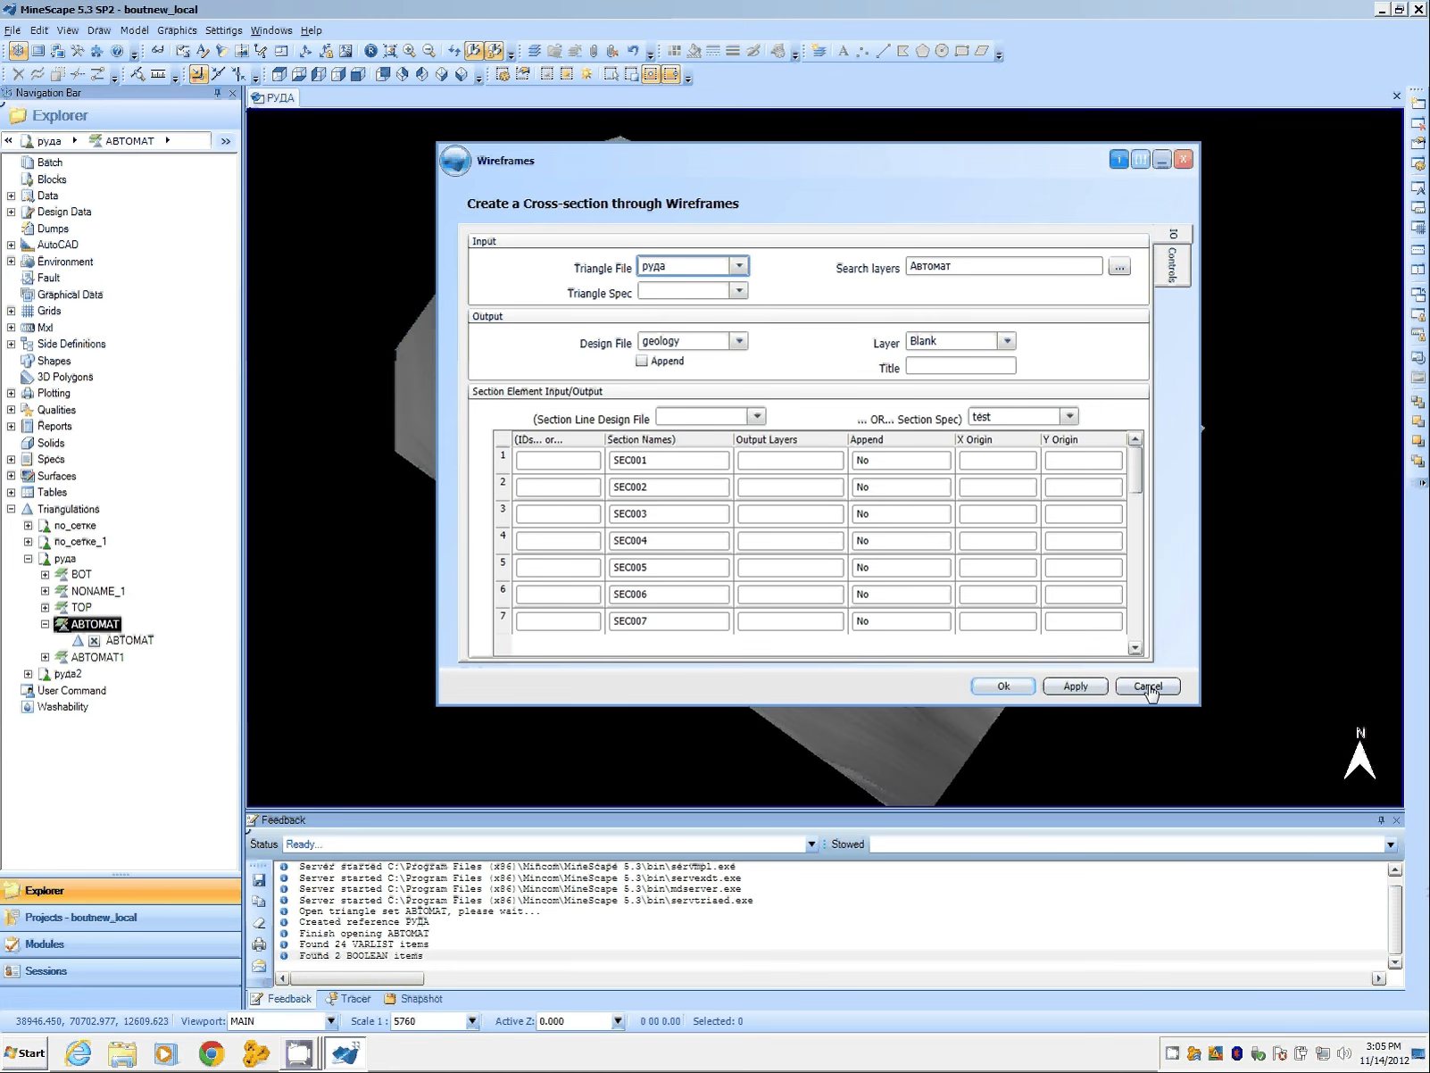
click(1087, 689)
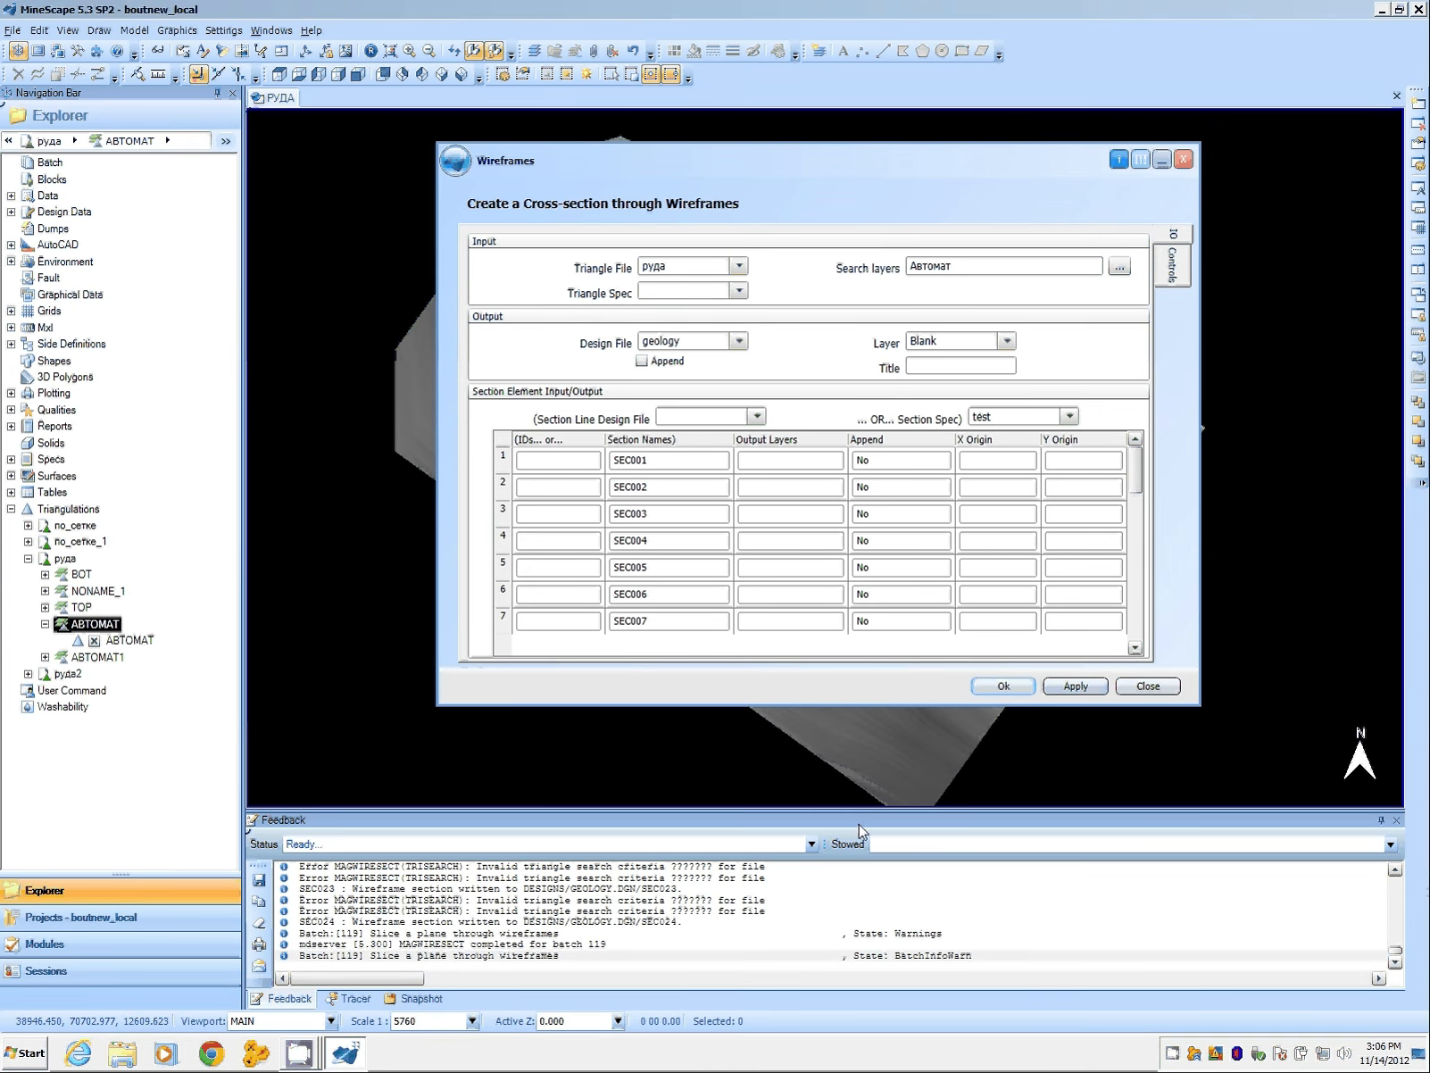
click(558, 929)
click(1149, 687)
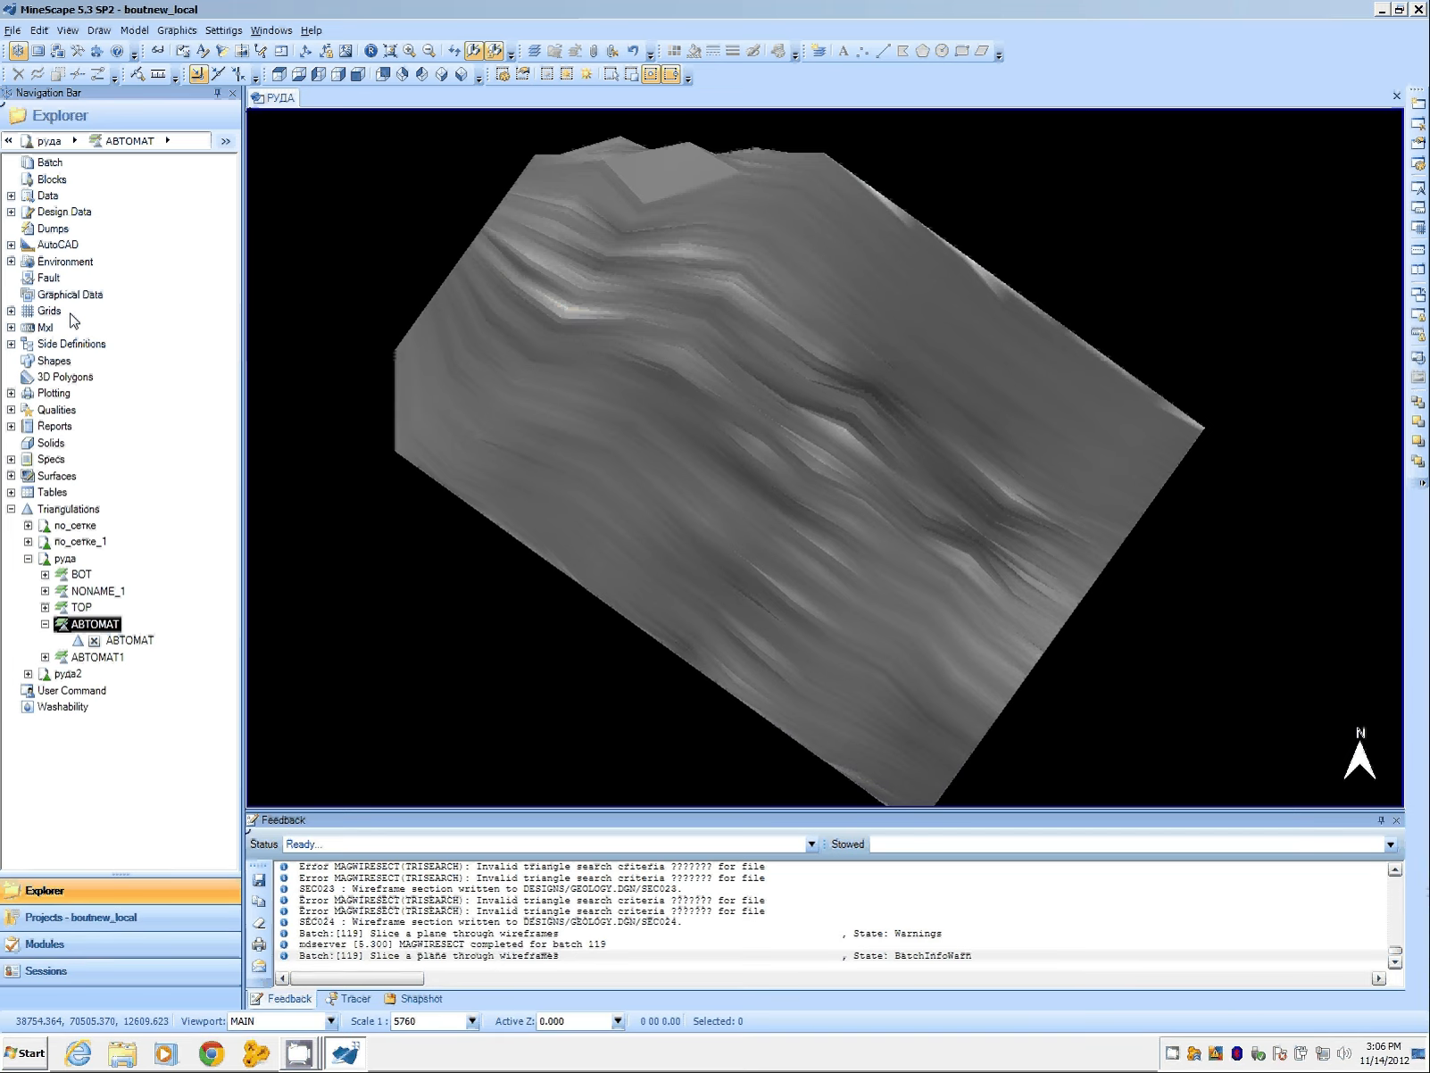
Step: Display sections SEC001 to SEC024 of the geology design file
click(11, 212)
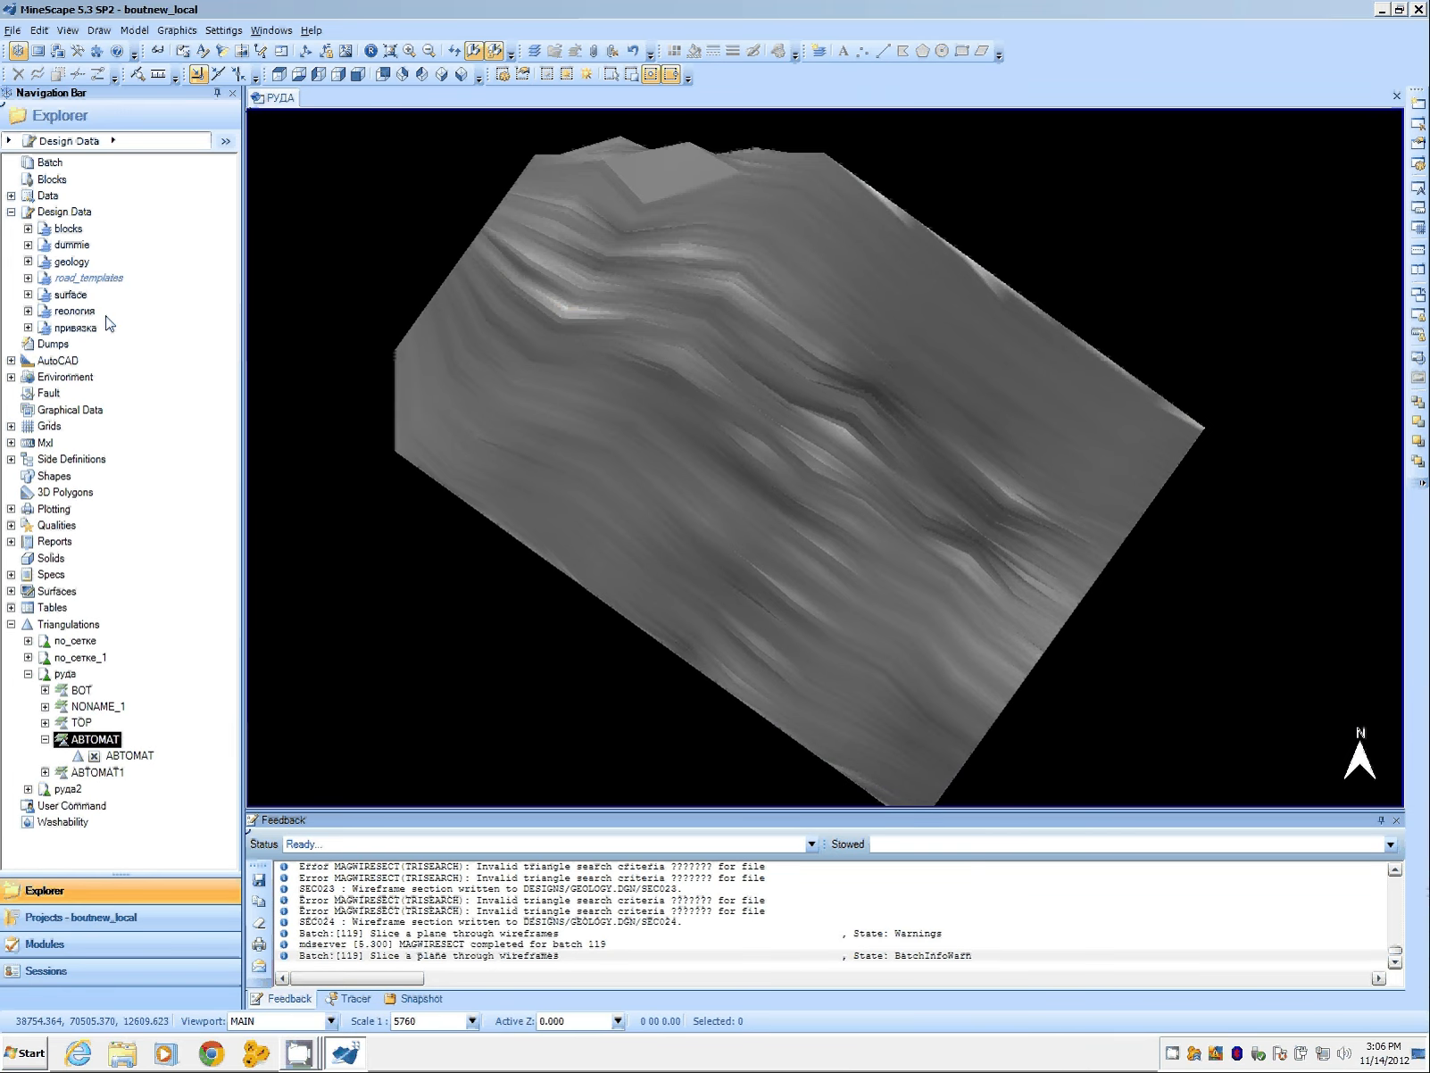
click(63, 262)
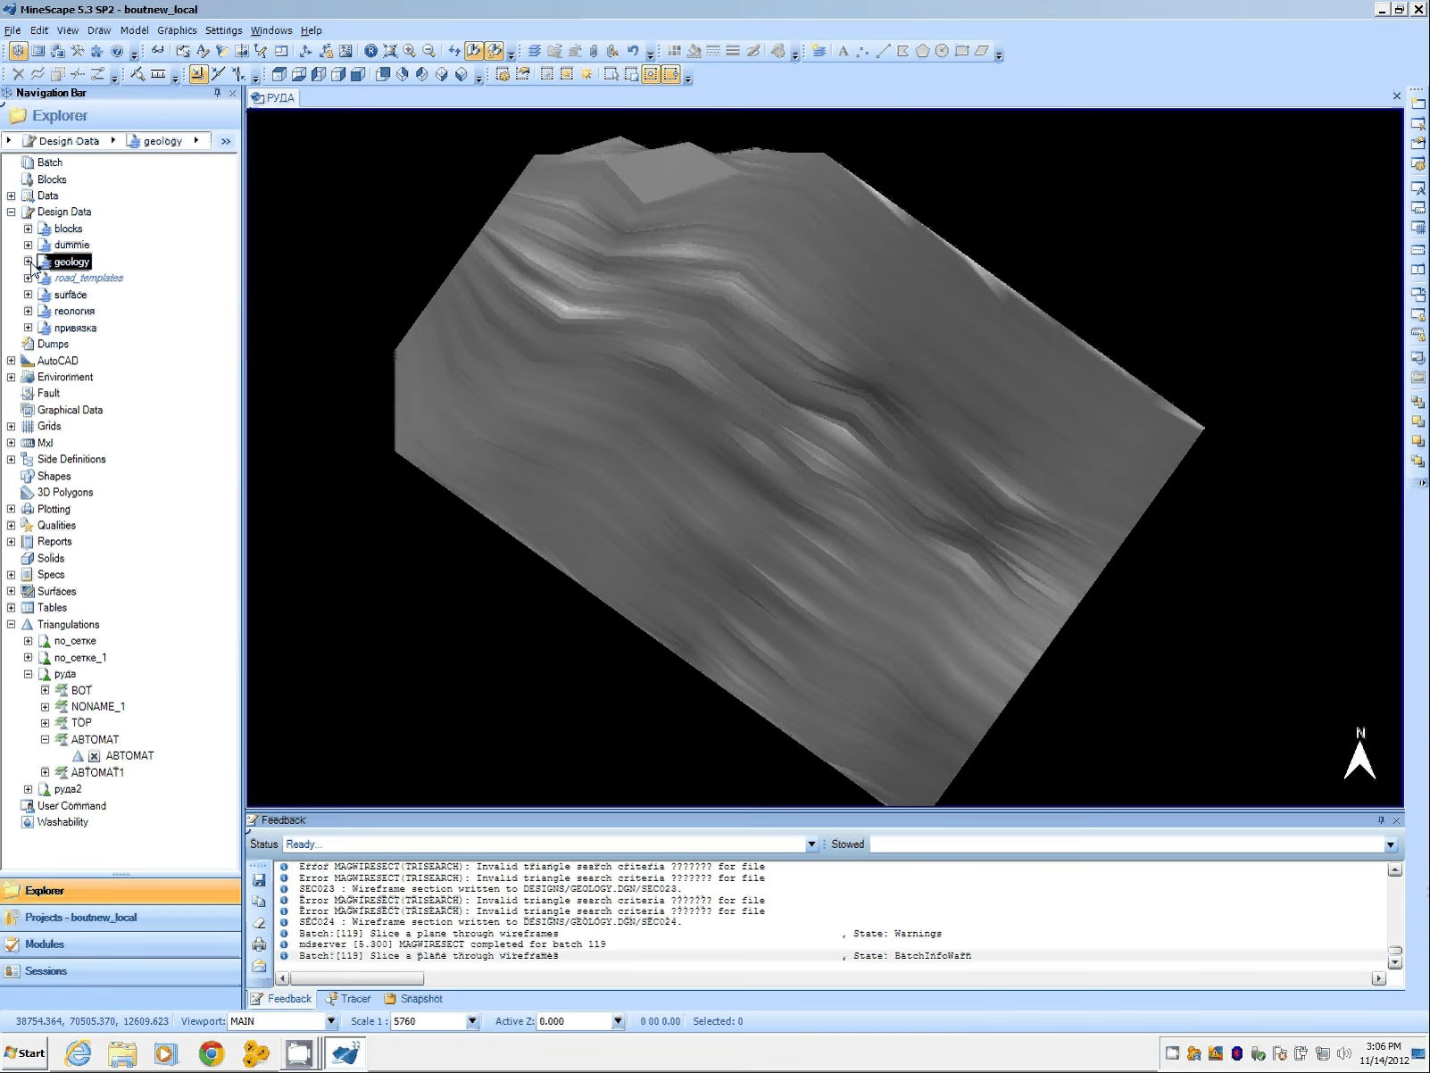
click(28, 262)
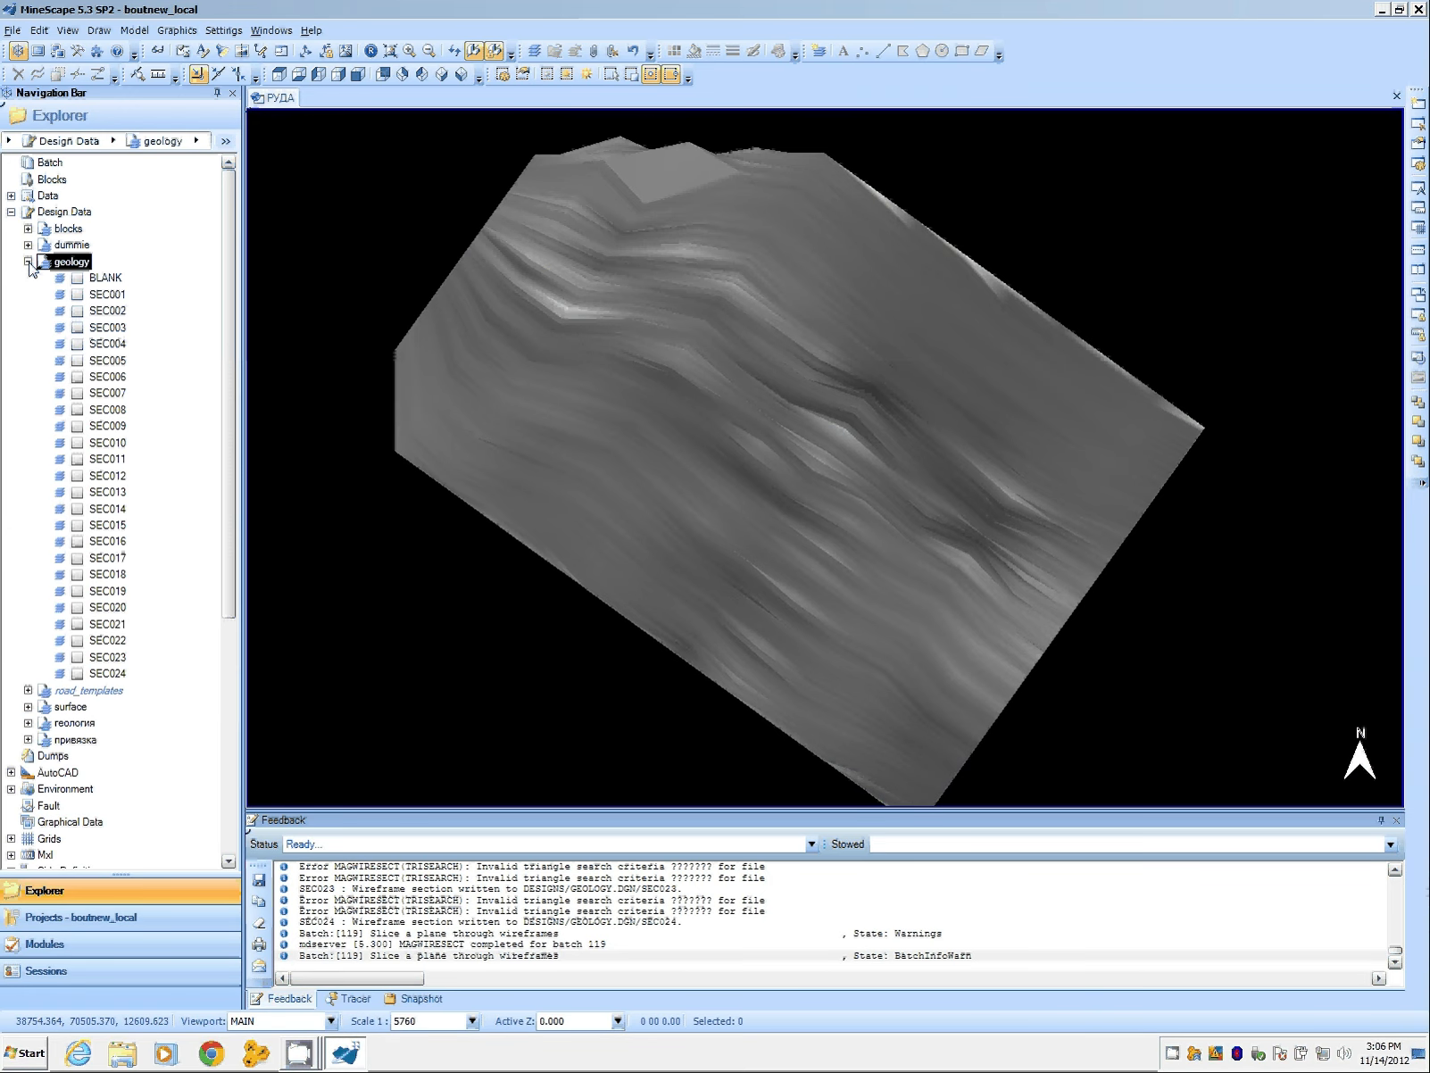
click(109, 295)
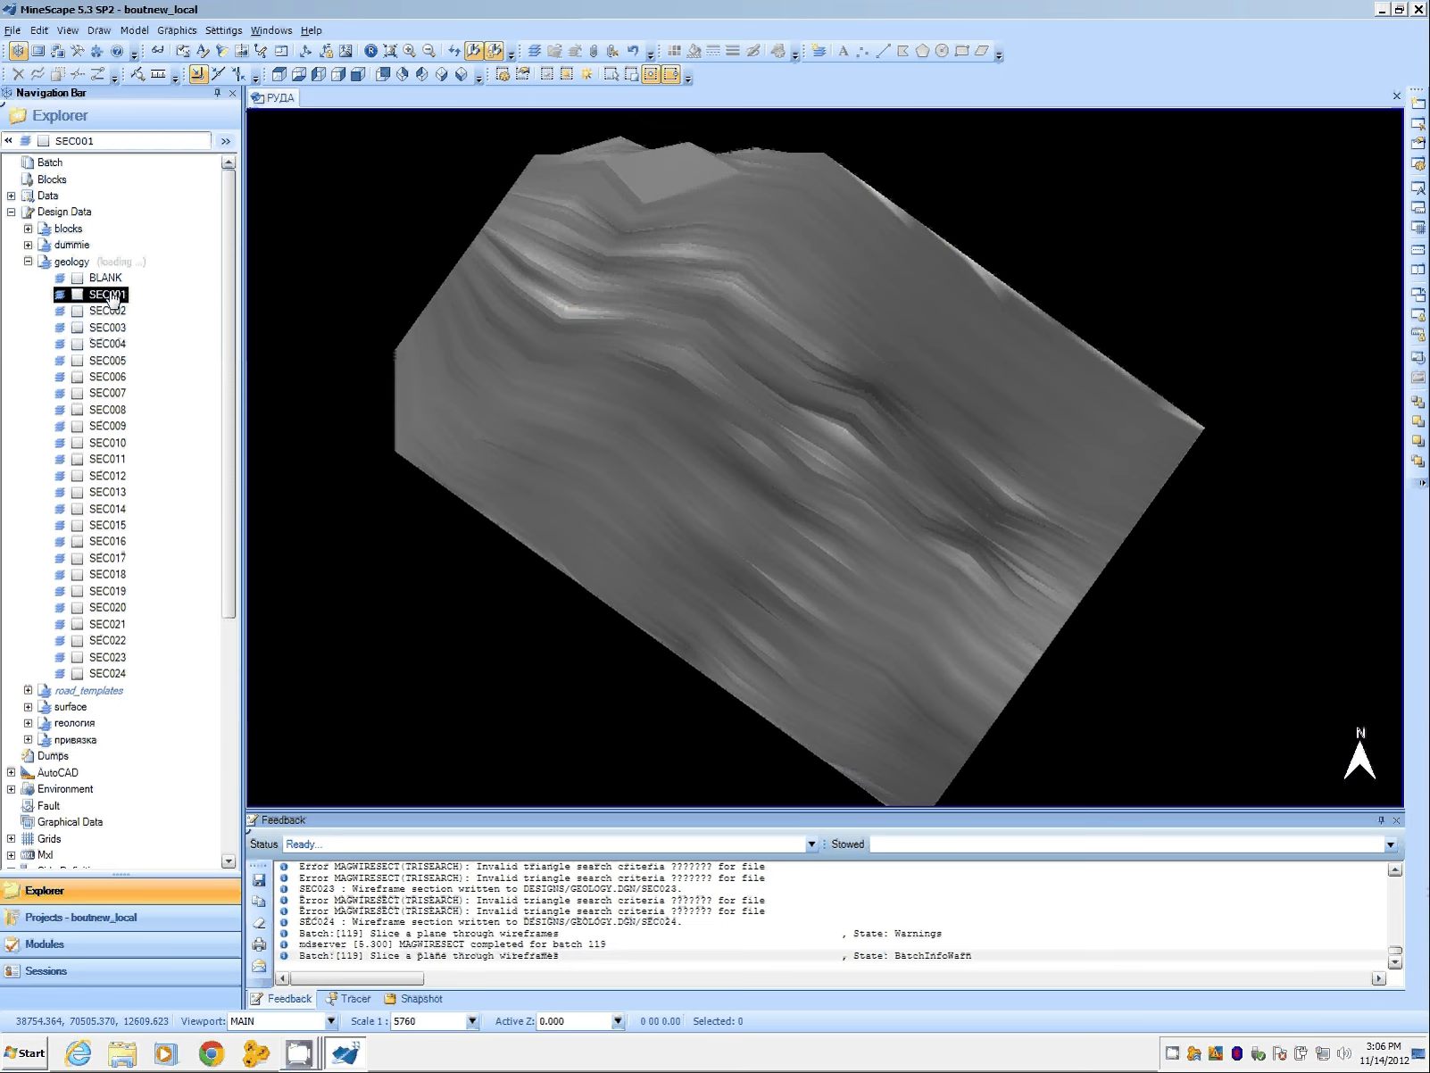
shift+click(108, 674)
right_click(110, 677)
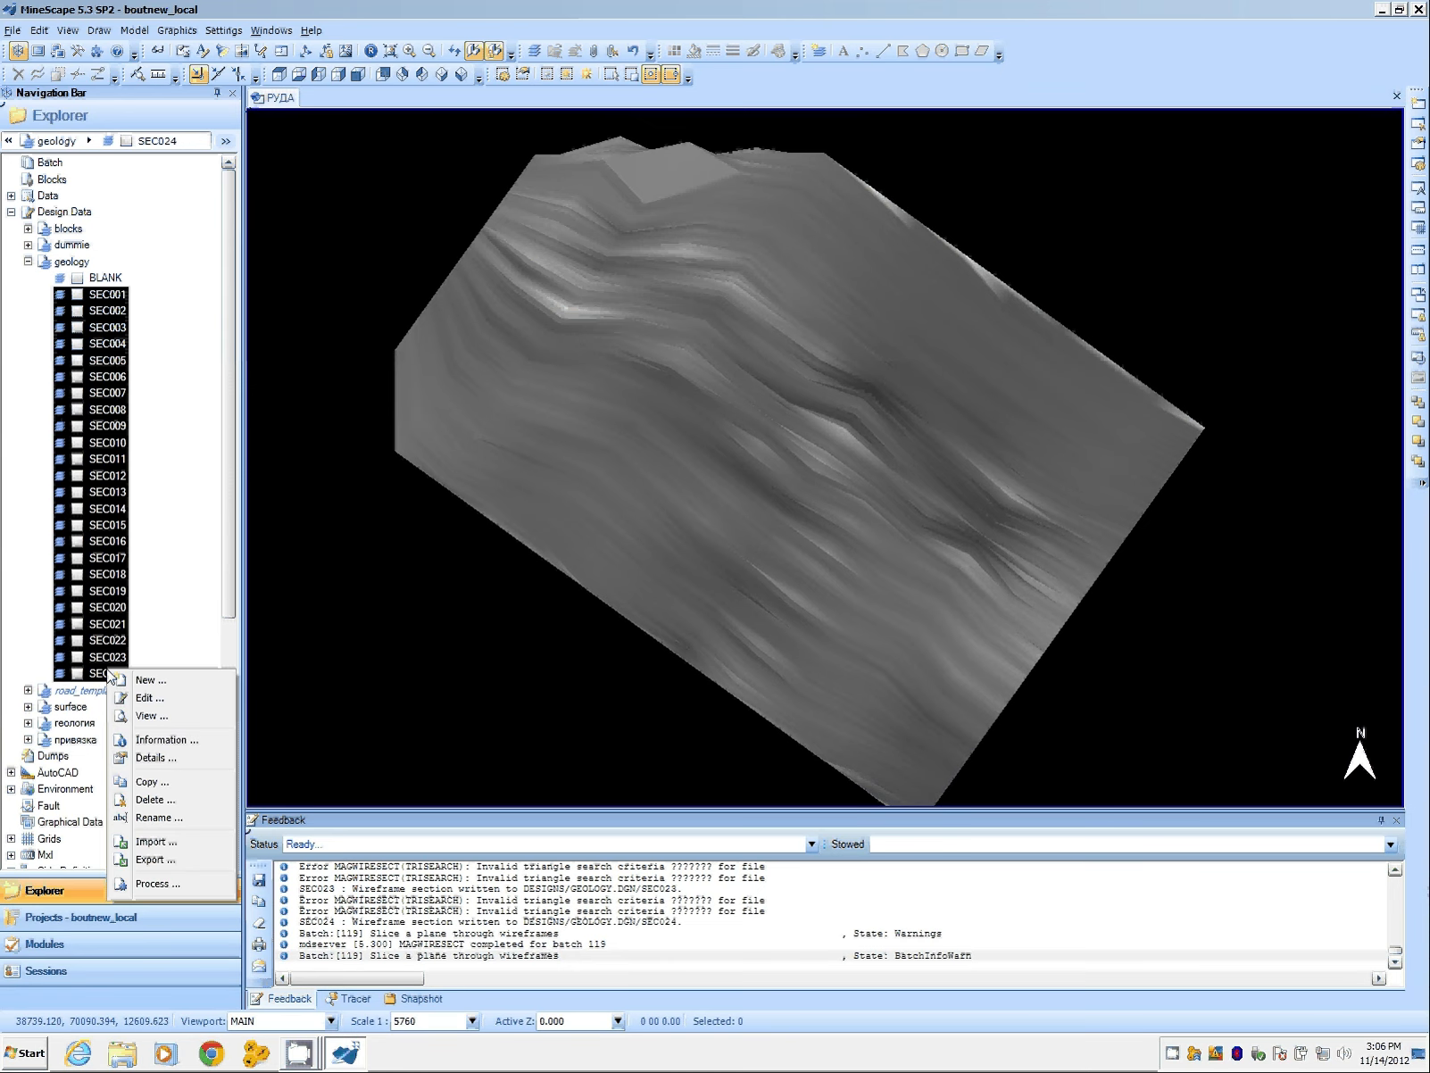
click(153, 715)
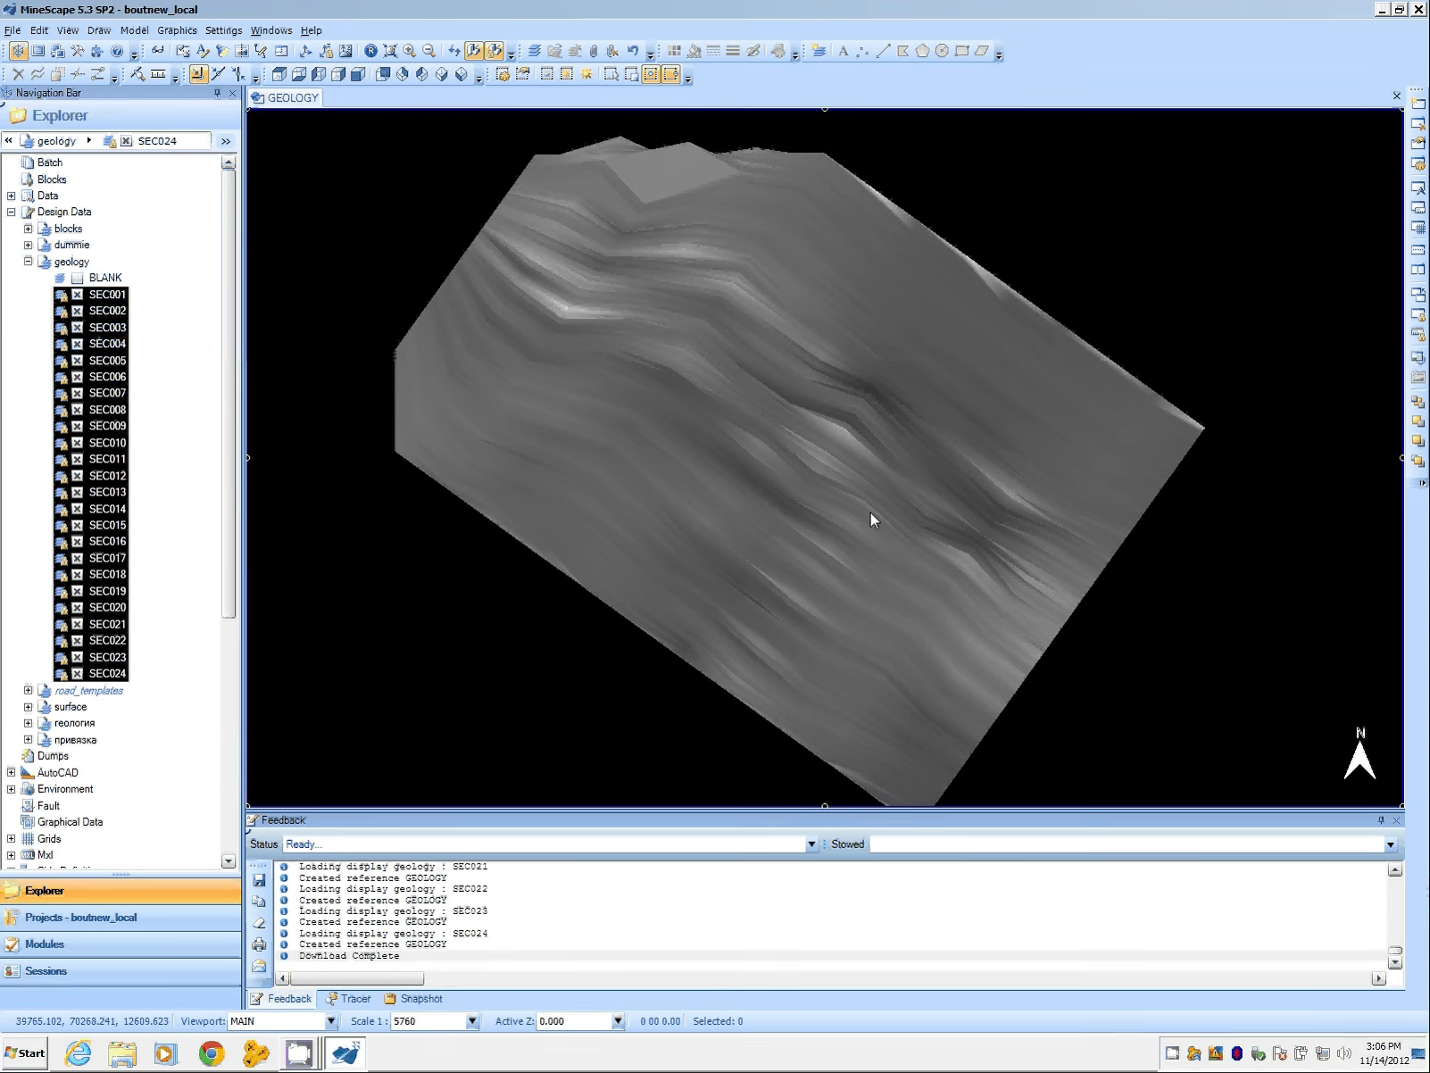
Step: Hide the АВТОМАТ triangulation so only the sections are shown
middle_click(850, 599)
scroll(822, 603, down, 1)
middle_drag(822, 603, 775, 562)
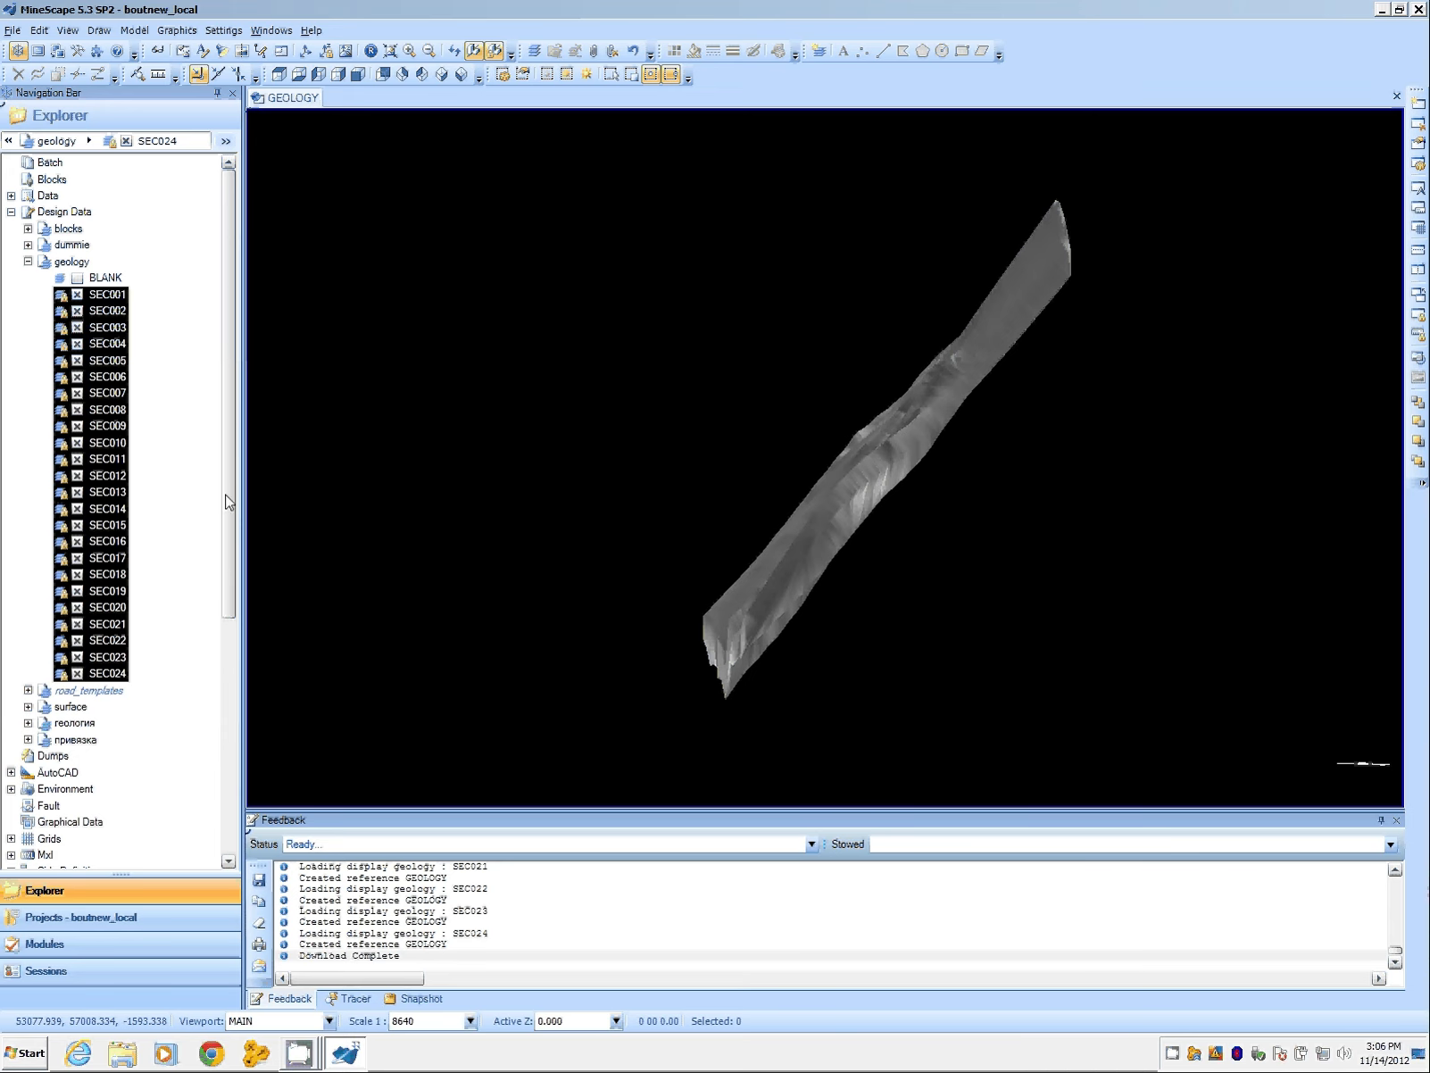
drag(230, 503, 236, 748)
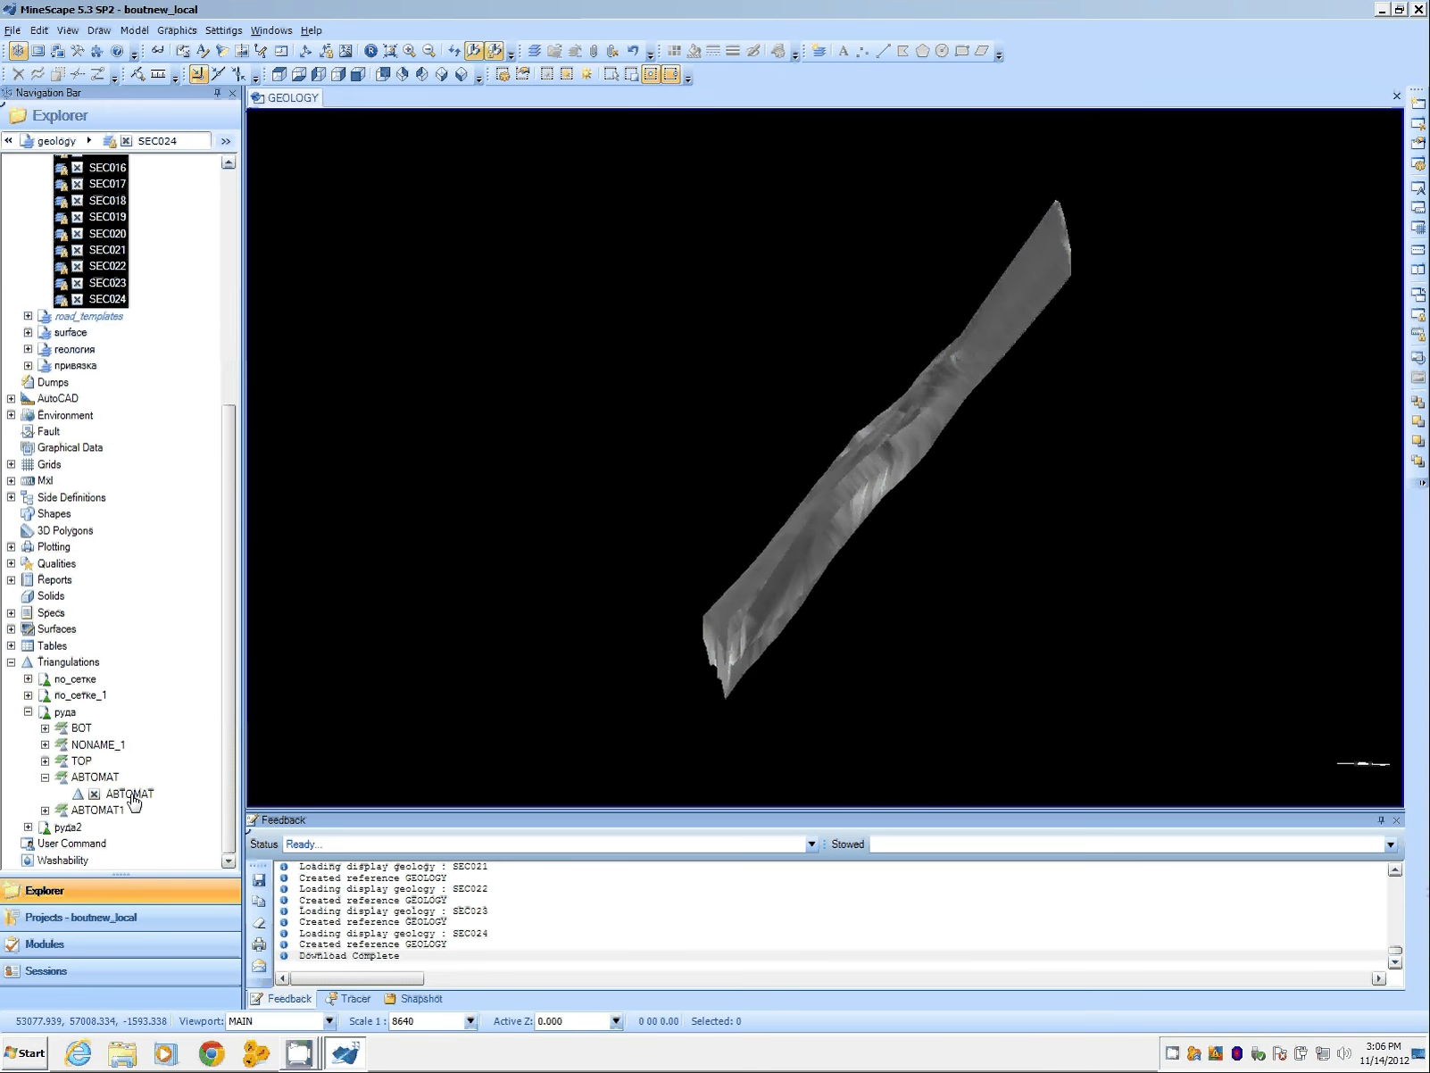
click(94, 794)
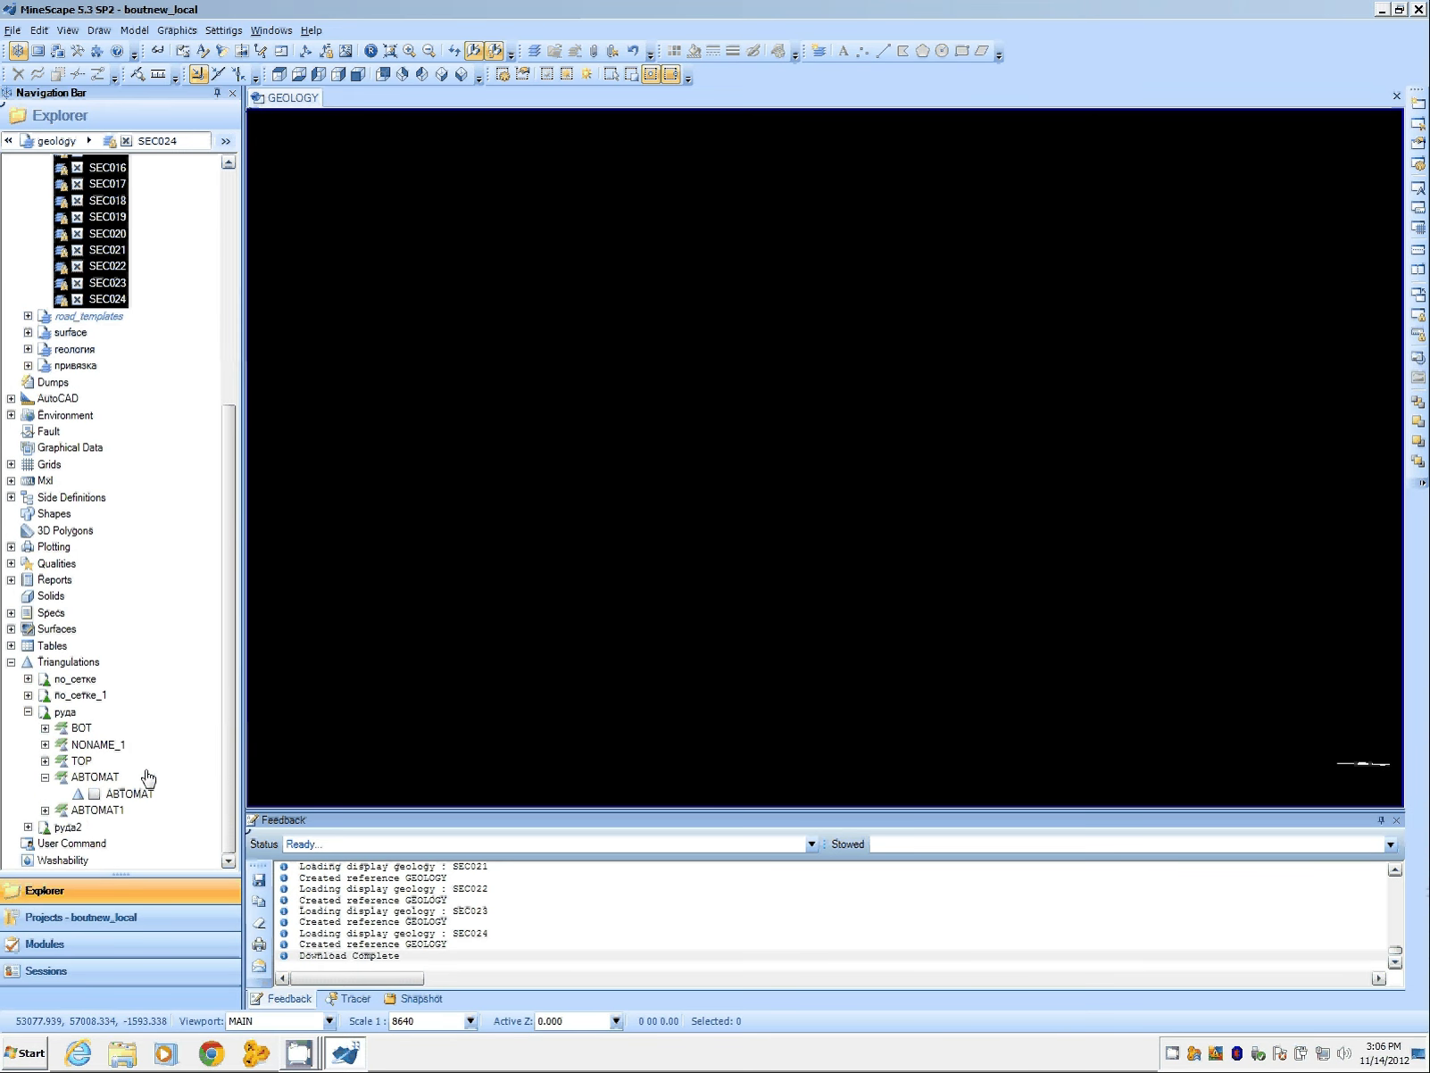
click(562, 601)
key(l)
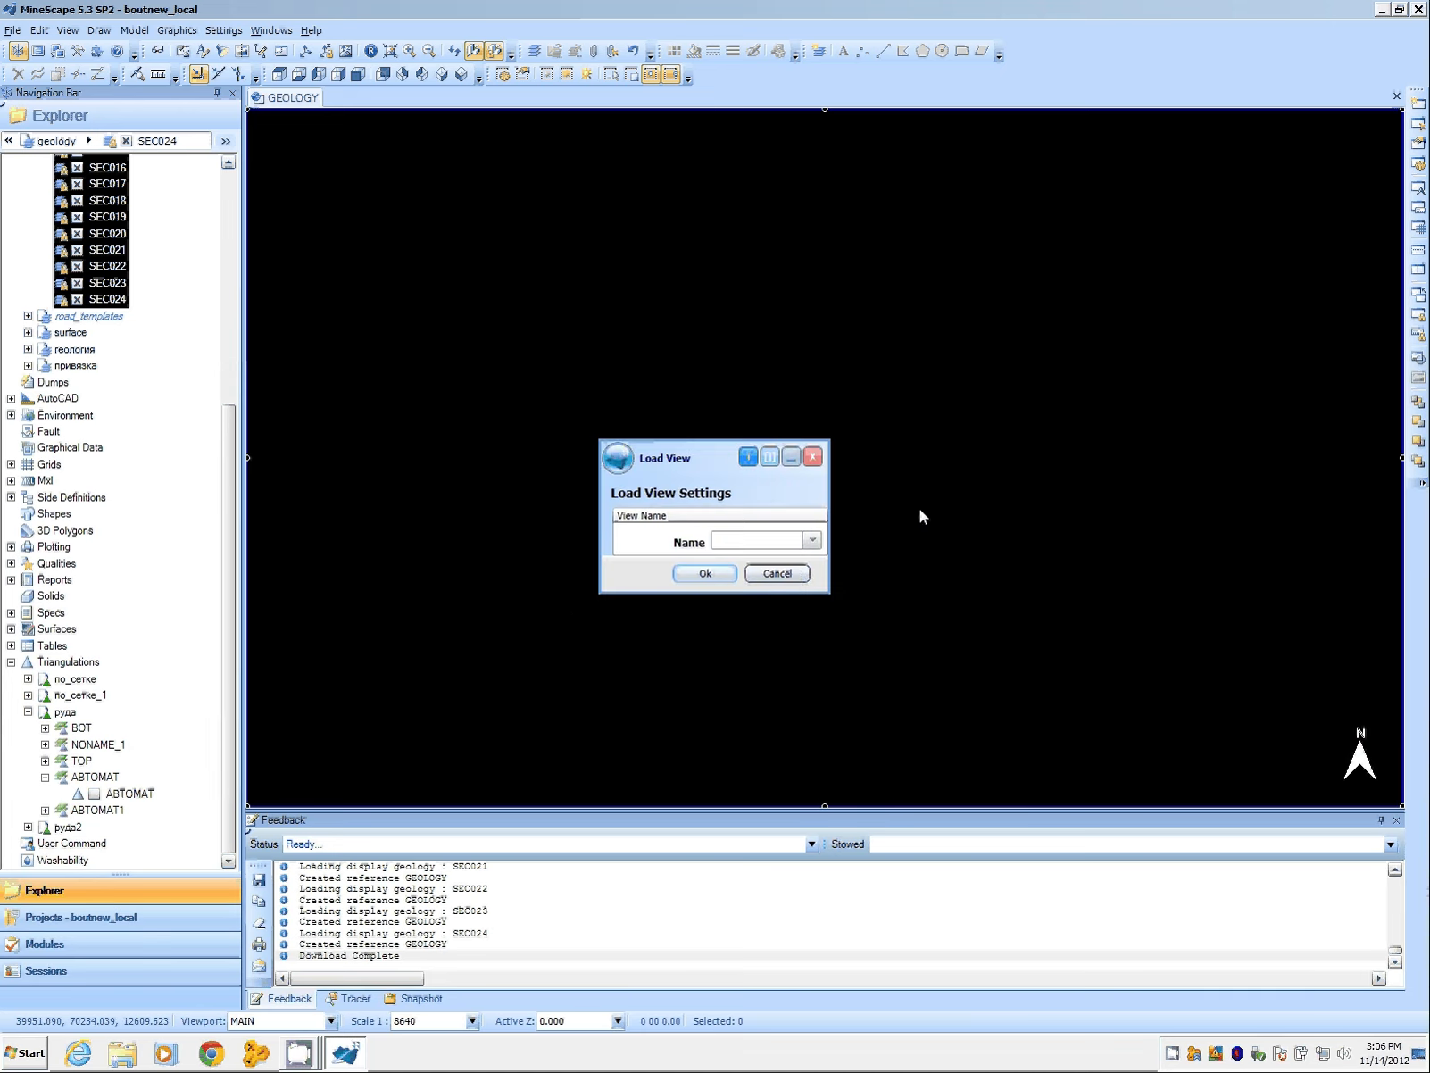
click(789, 574)
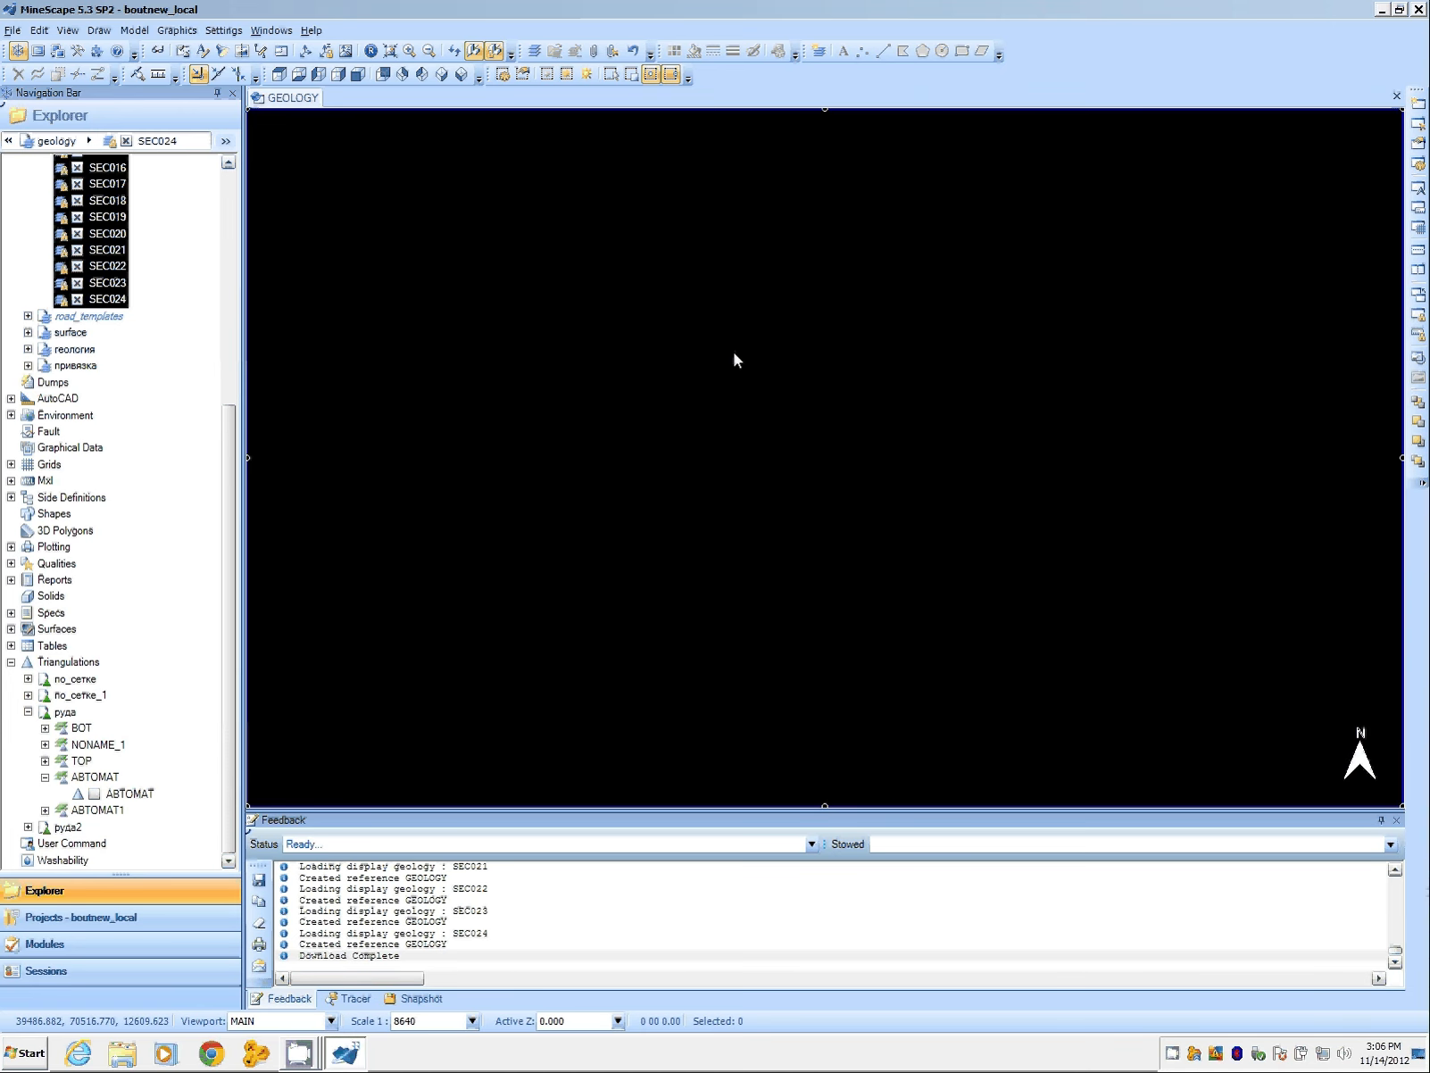